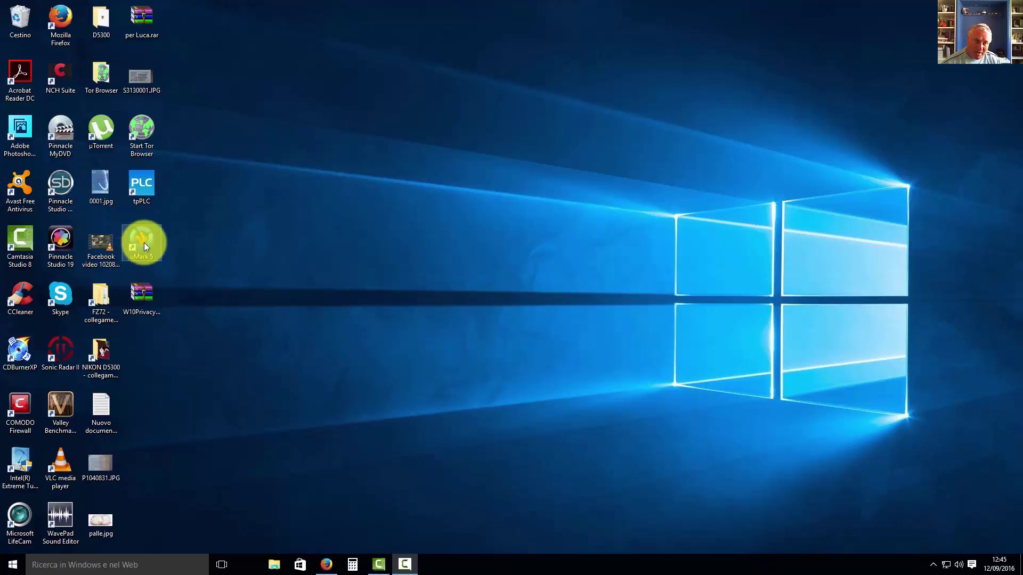
# Open Firefox and search Google for UMARK.
pyautogui.click(325, 566)
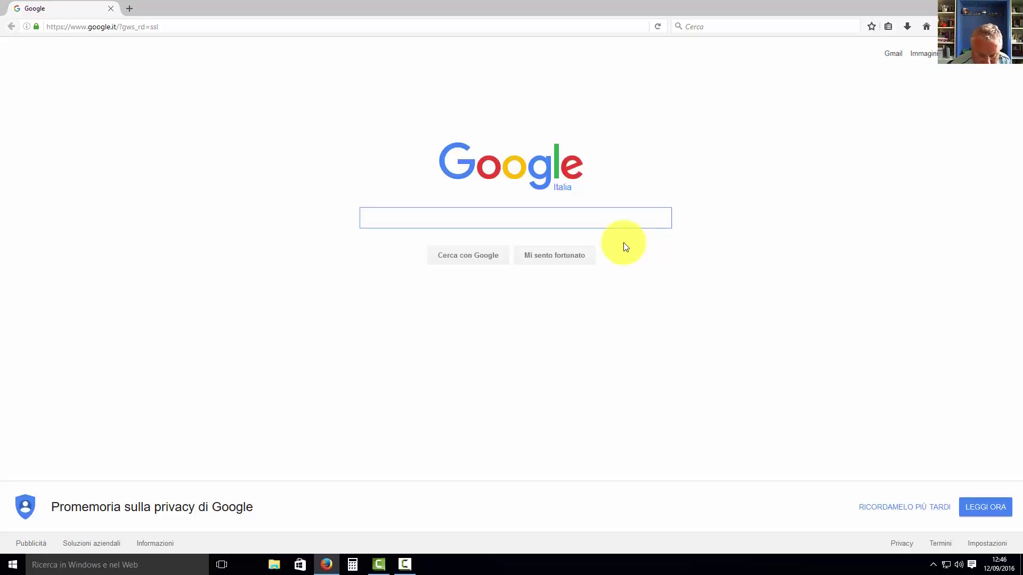
pyautogui.write('U')
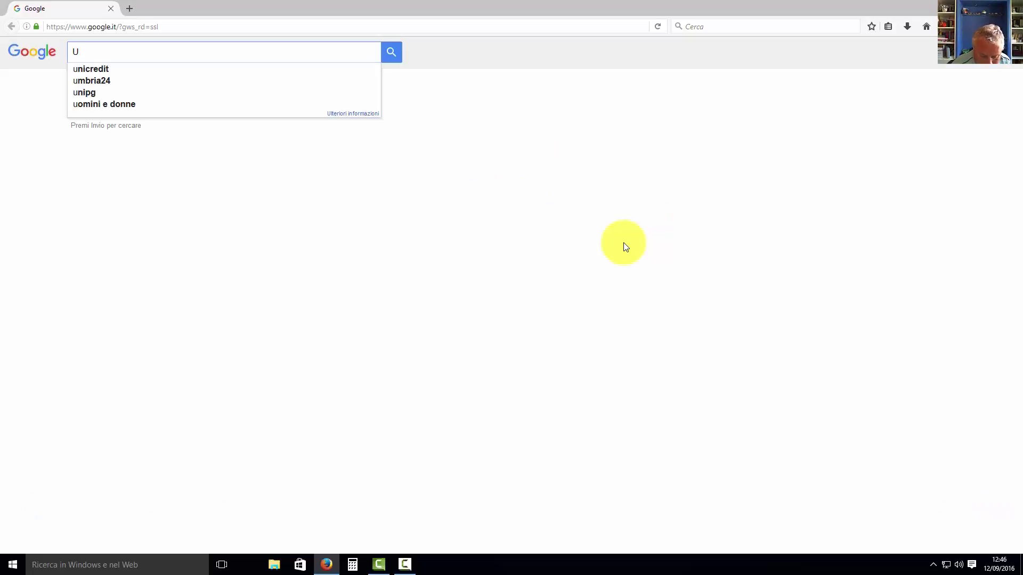
pyautogui.write('MARK')
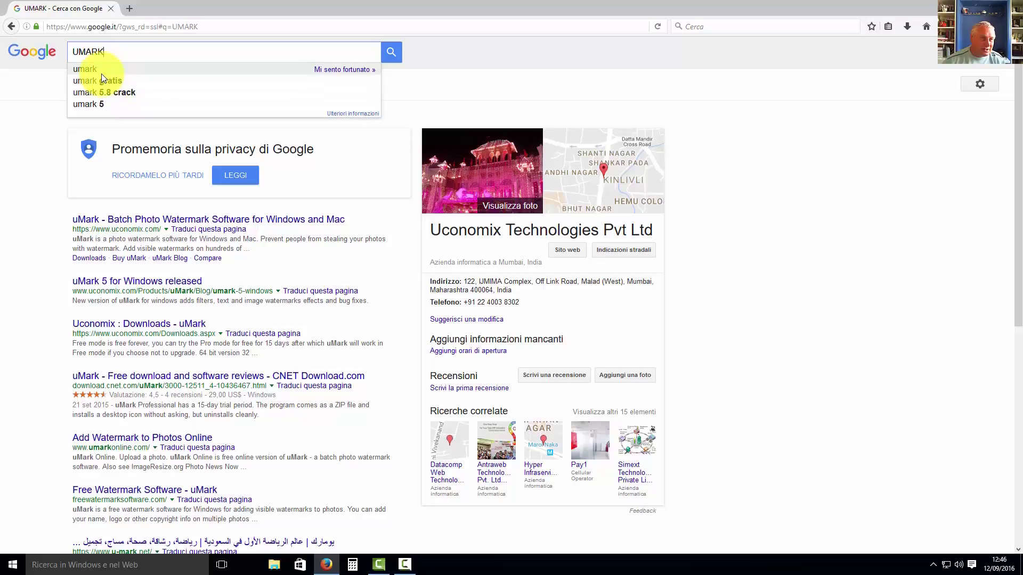
# Open the Uconomix uMark site, go to its download page and download the 64 bit Windows version.
pyautogui.click(109, 220)
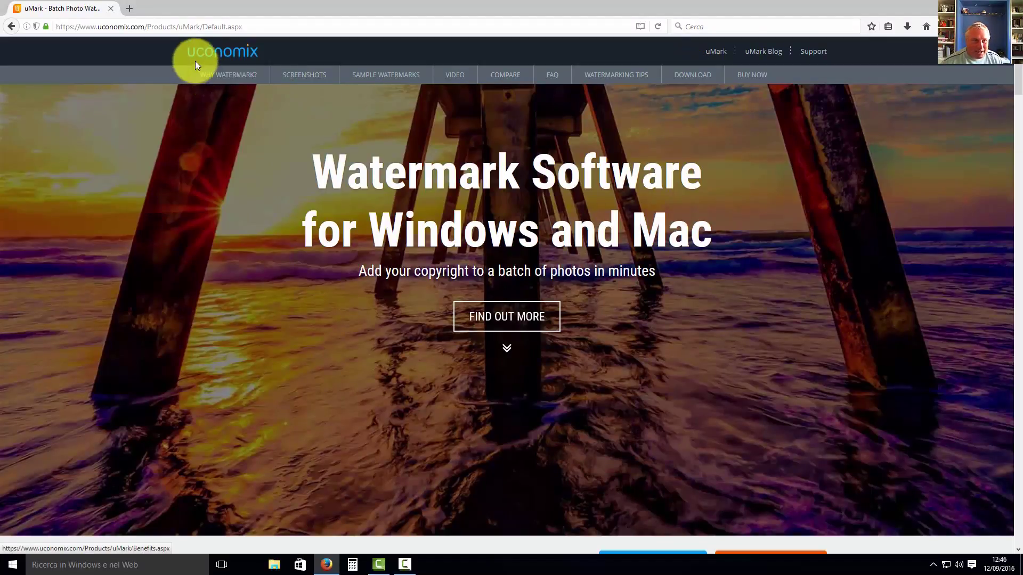
pyautogui.click(703, 77)
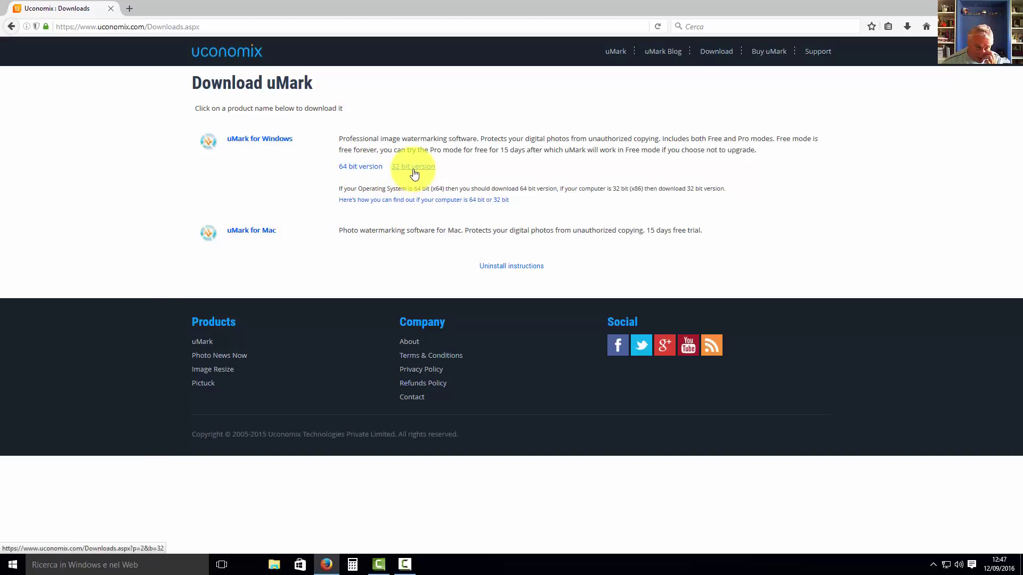
pyautogui.click(354, 167)
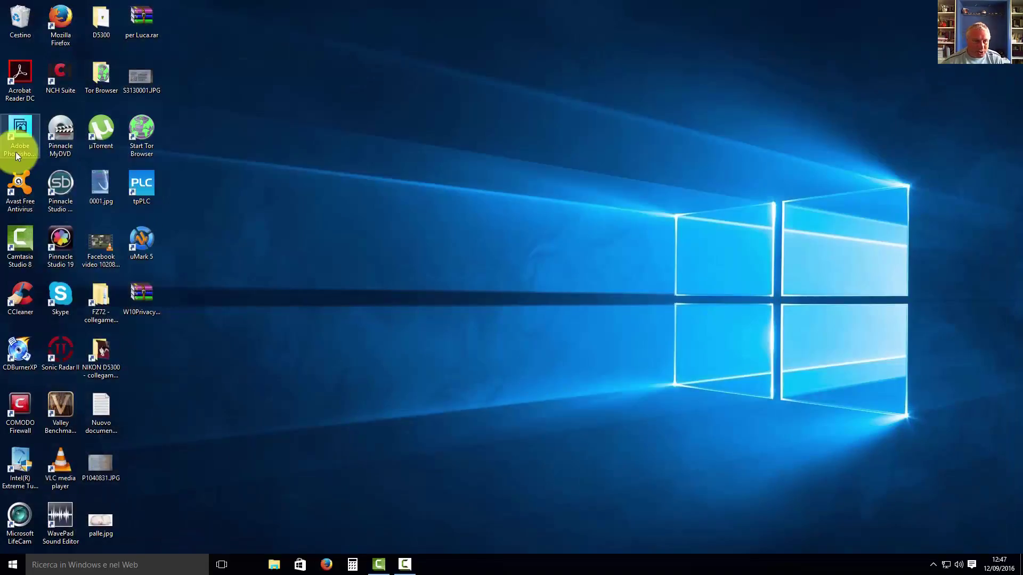
# Launch uMark 5, continuing past its welcome screen, and add the image DSC_0005.JPG.
pyautogui.doubleClick(149, 244)
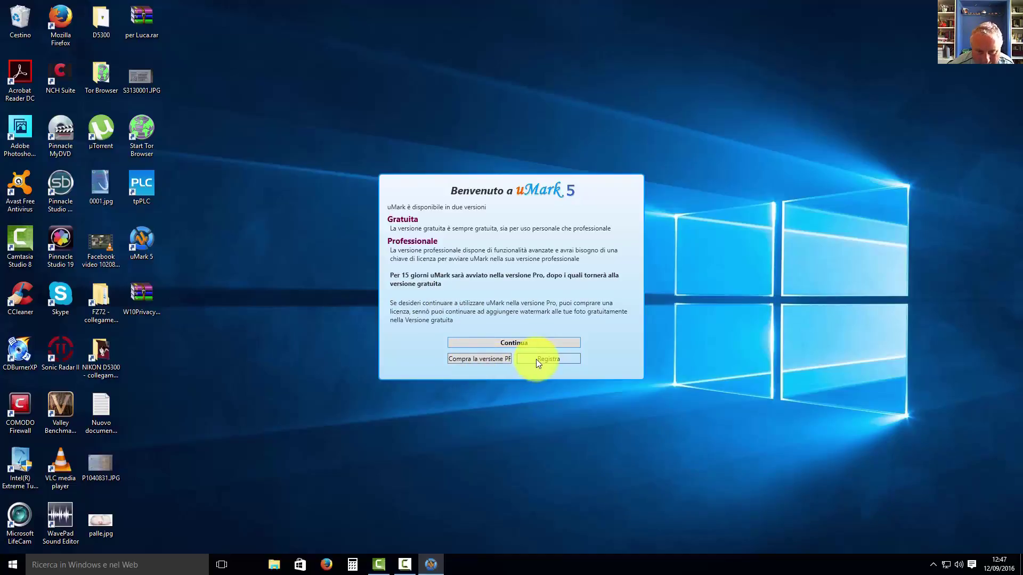
pyautogui.click(511, 344)
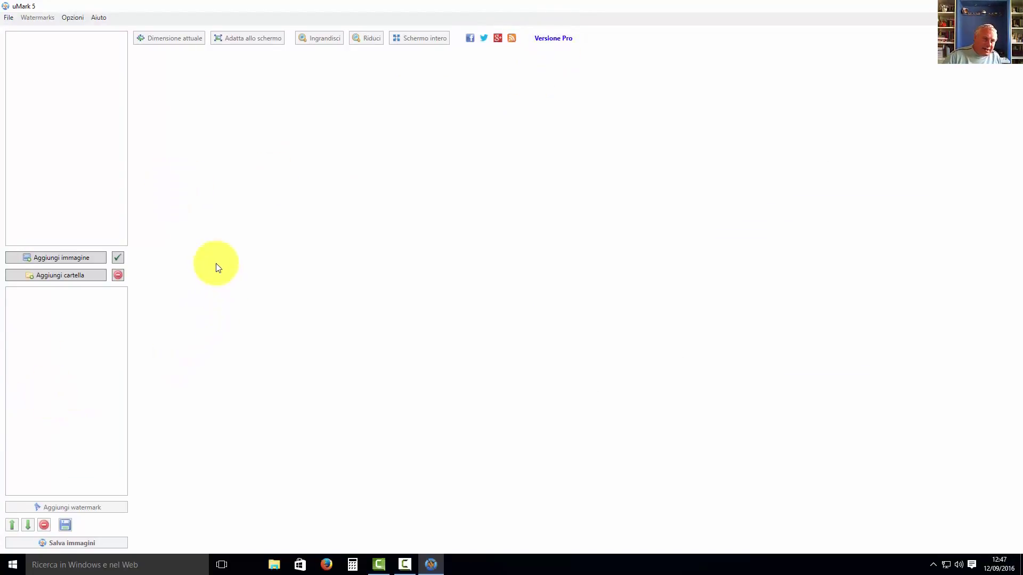
pyautogui.click(61, 257)
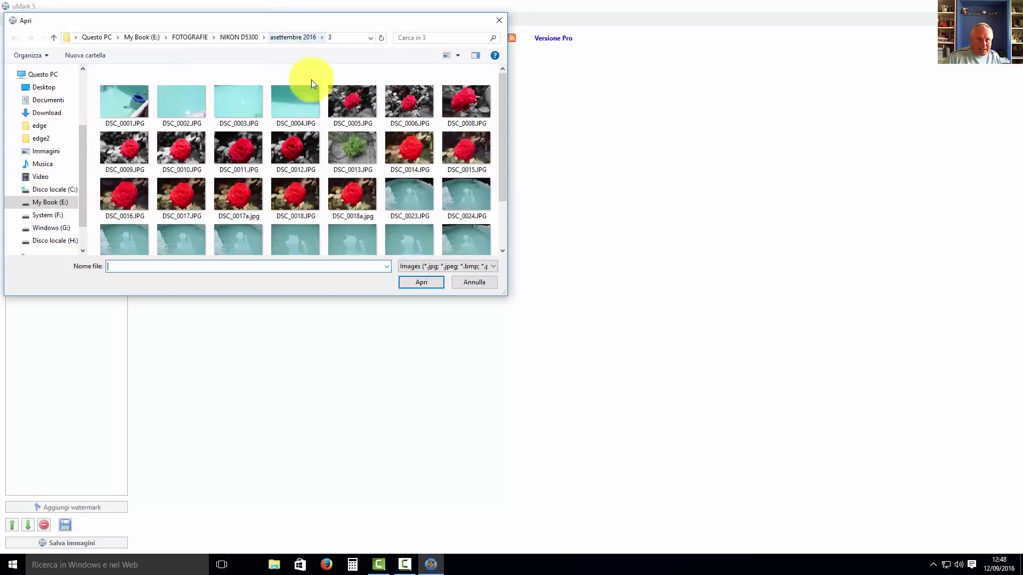
pyautogui.click(345, 101)
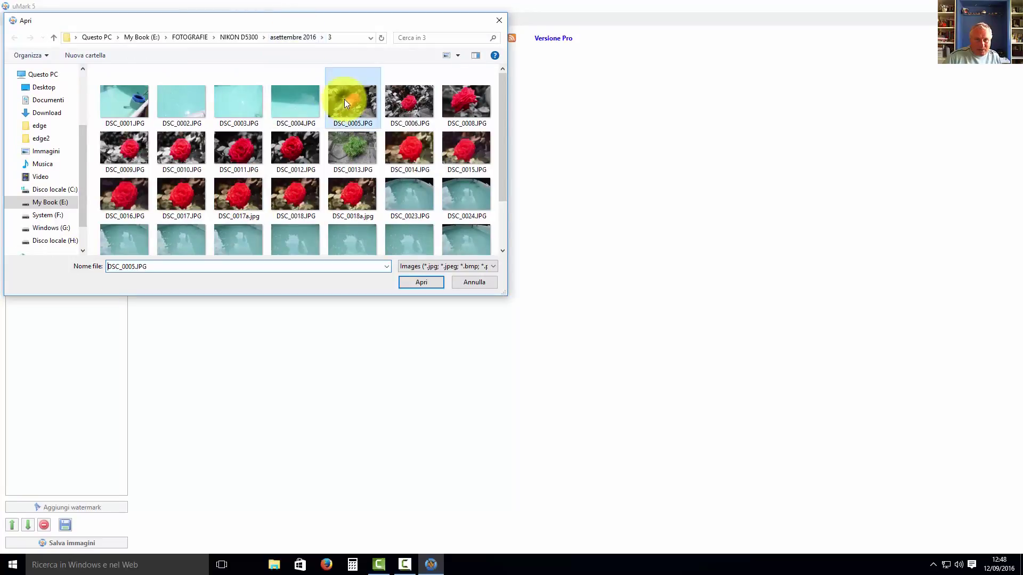
pyautogui.click(409, 286)
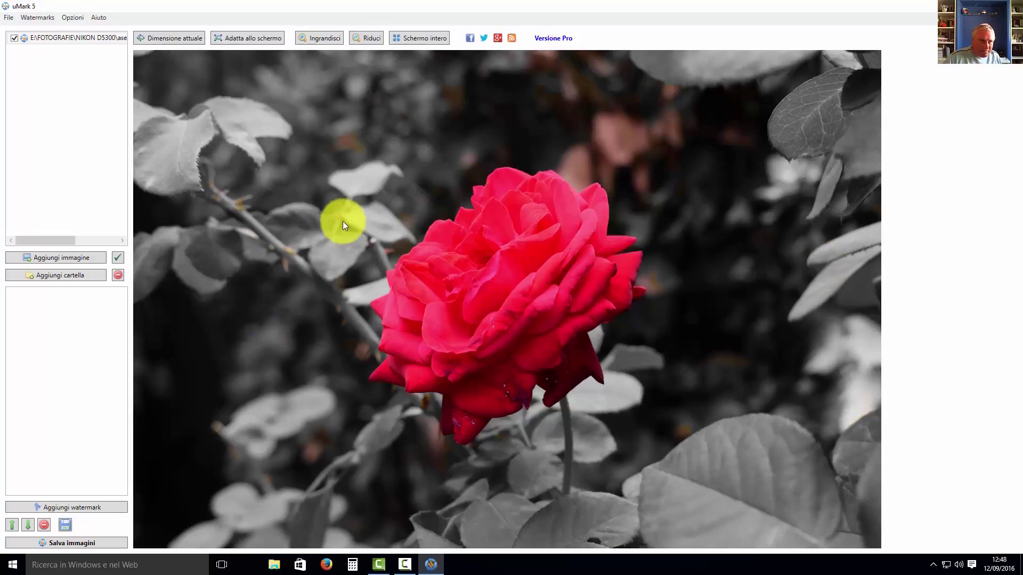
# Start adding a text watermark to the rose photo.
pyautogui.click(83, 508)
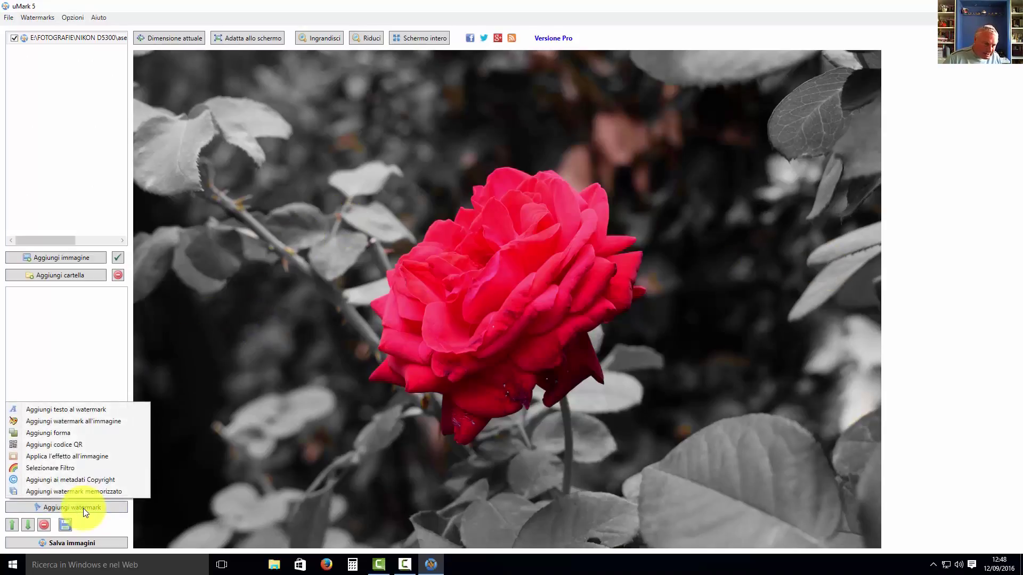
pyautogui.click(34, 410)
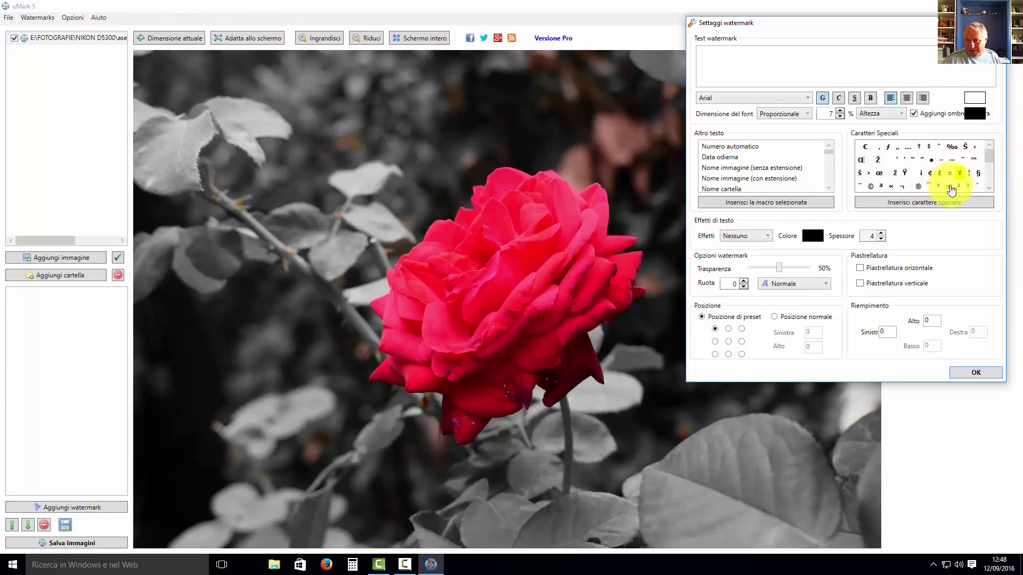
pyautogui.click(978, 112)
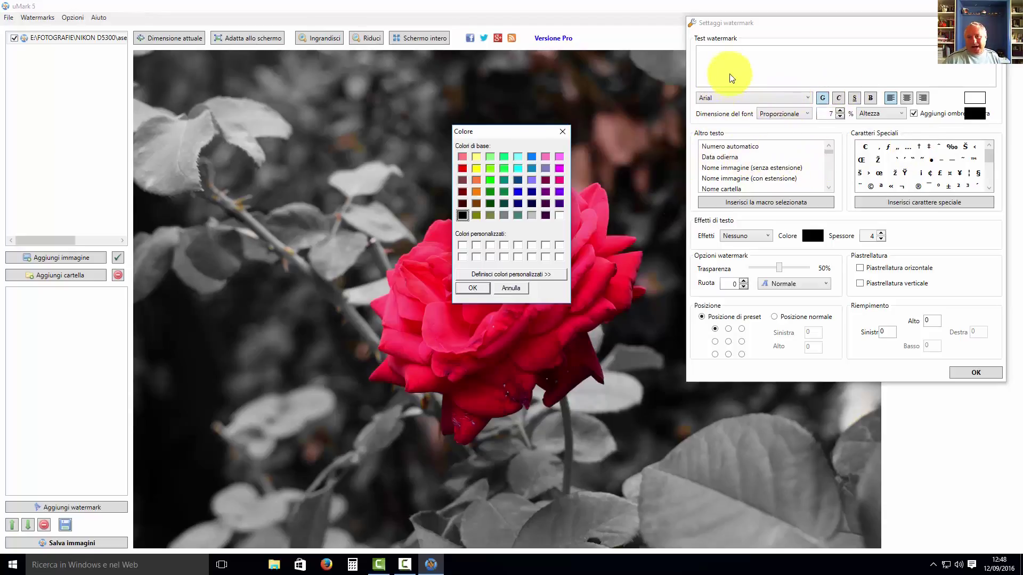
pyautogui.click(517, 285)
pyautogui.click(805, 99)
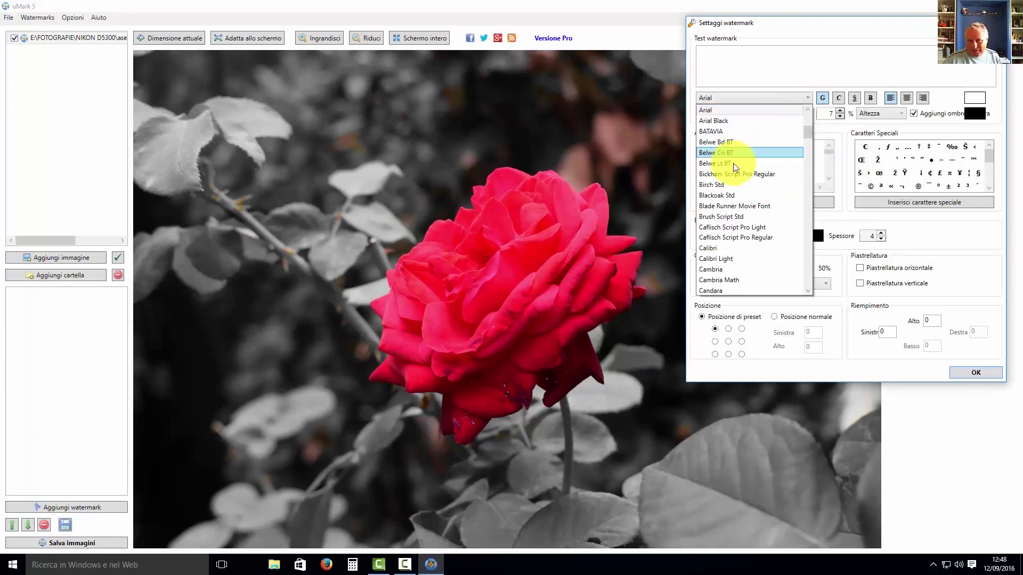
# Enter PADRE ETERNO as the watermark text.
pyautogui.click(807, 63)
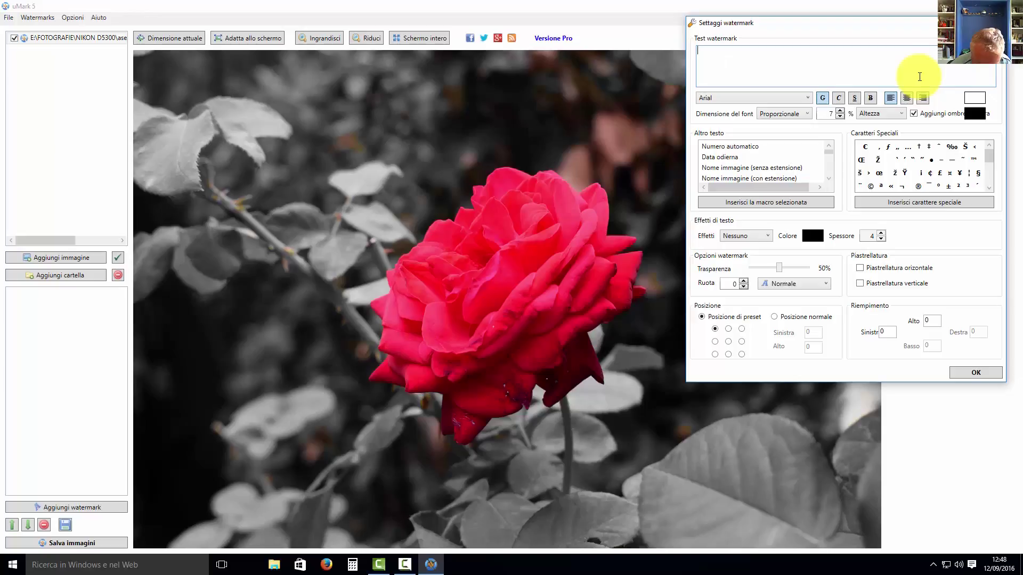
pyautogui.write('PADR')
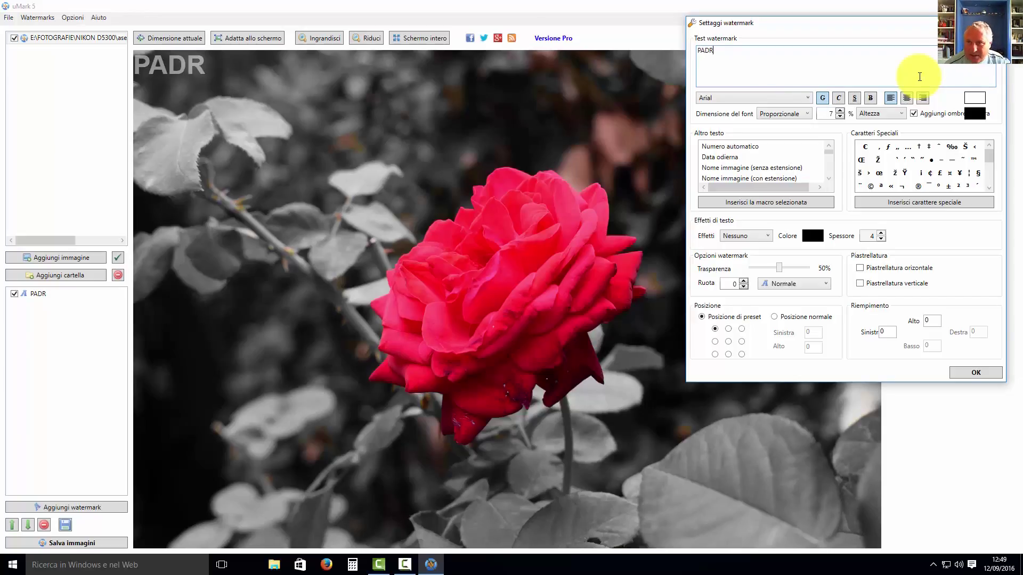
pyautogui.write('E ETERNO')
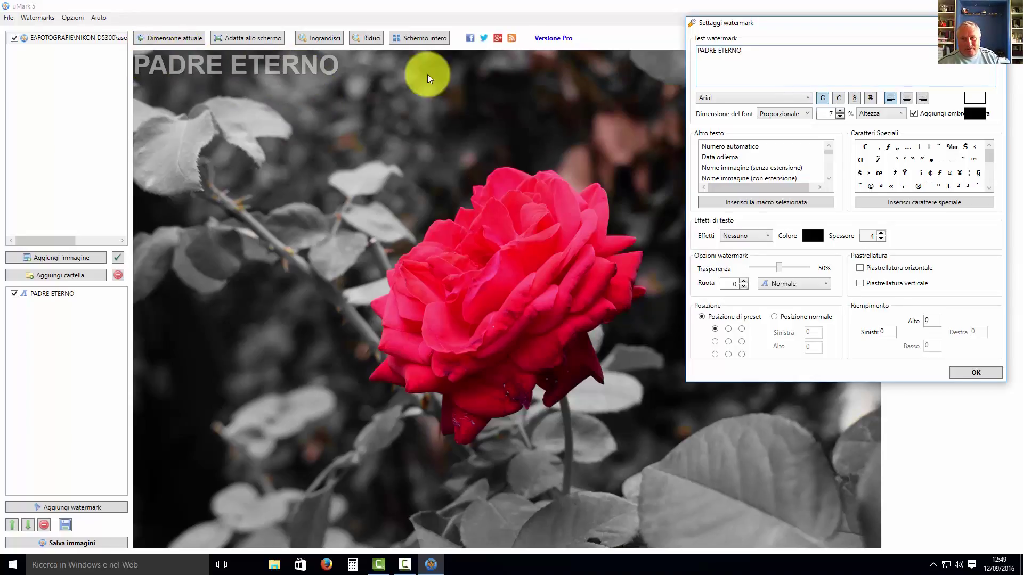
# Try tiling the PADRE ETERNO watermark horizontally and vertically across the photo.
pyautogui.click(859, 268)
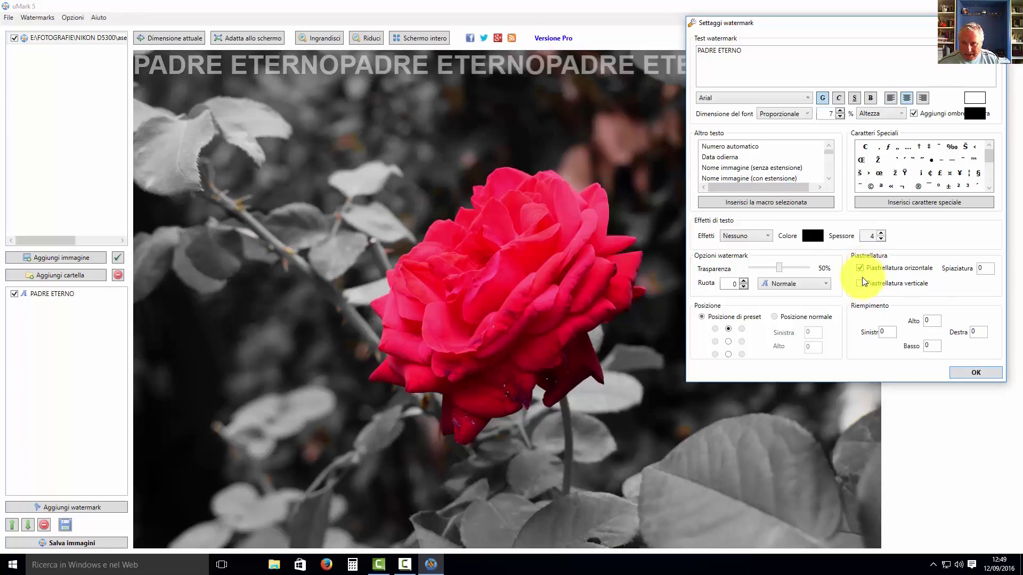
pyautogui.click(860, 284)
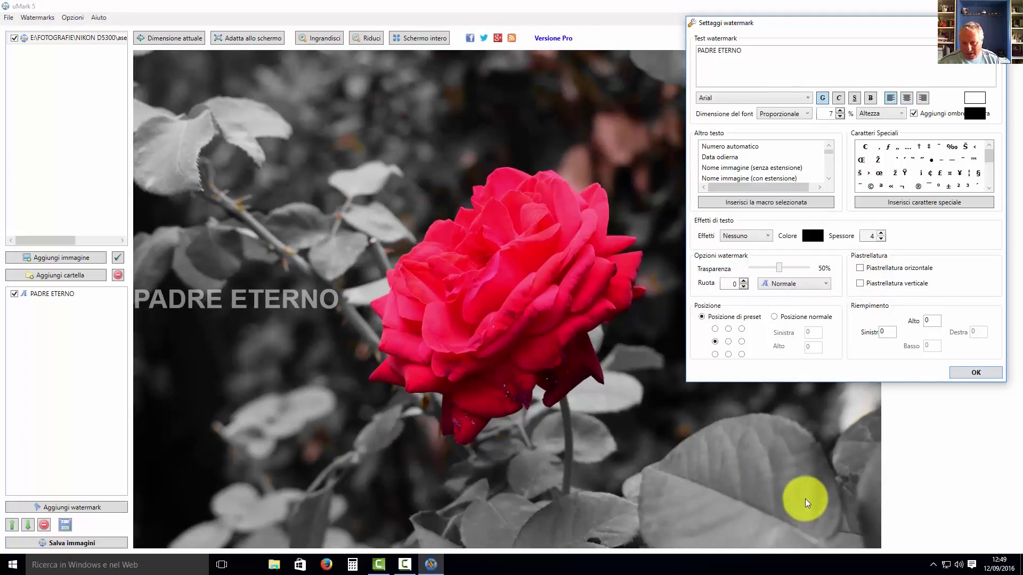
# Place the watermark in the photo's bottom-right corner using the preset positions and set its transparency to 16%.
pyautogui.click(728, 341)
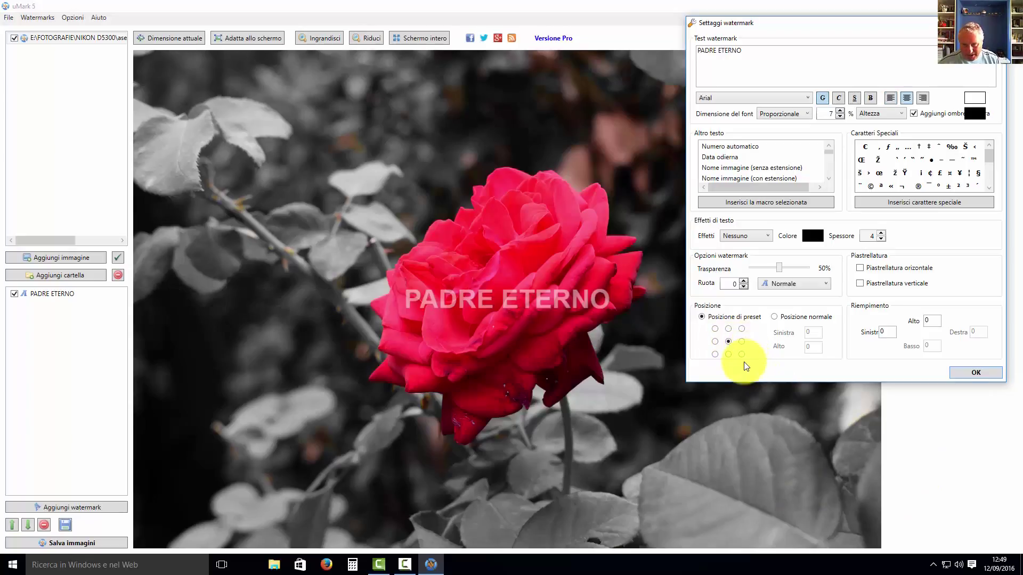
pyautogui.click(742, 354)
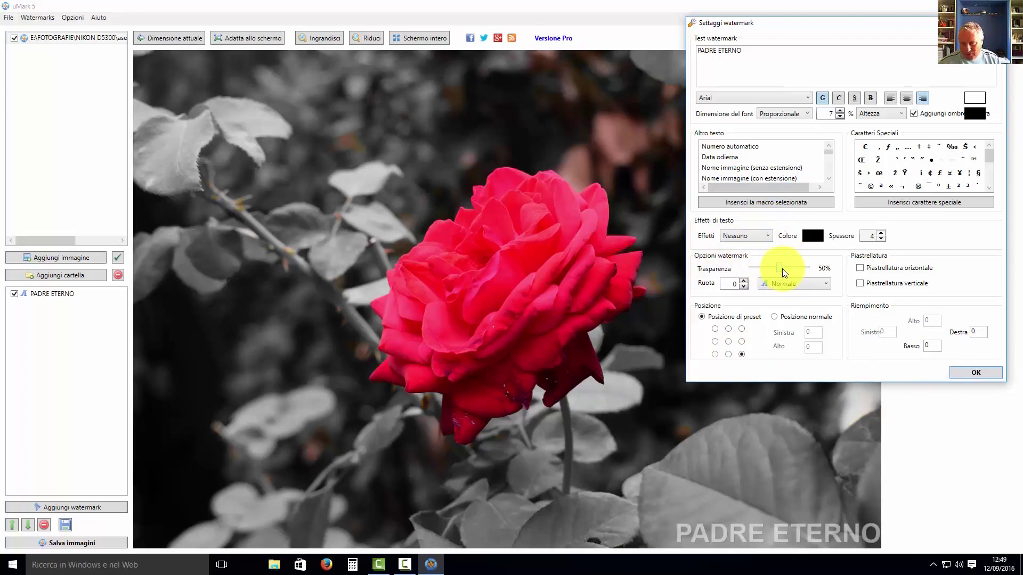
pyautogui.moveTo(781, 269); pyautogui.dragTo(760, 269)
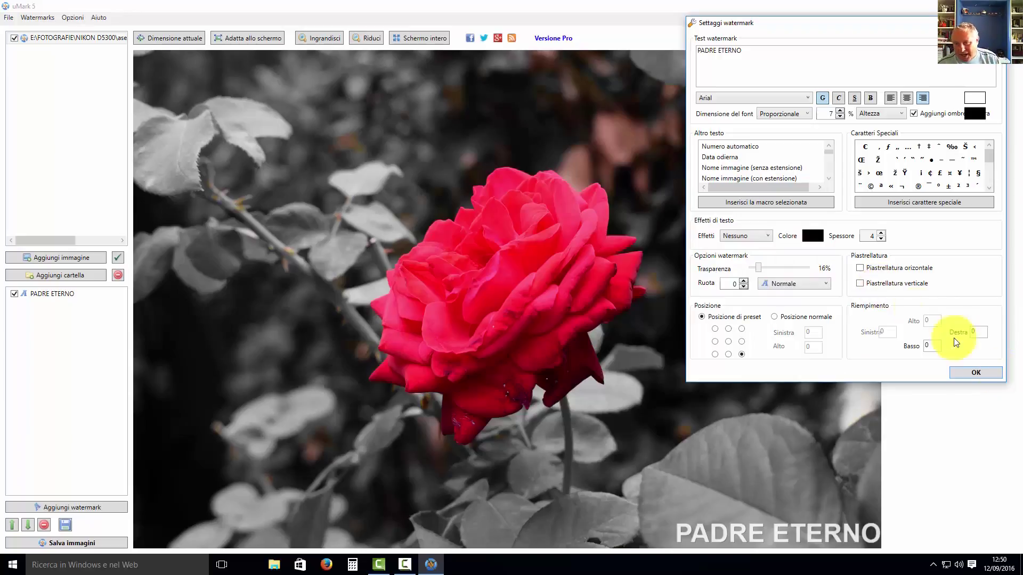
# Try the Contorno and 3D Text effects on the watermark text, and return the effect to Nessuno.
pyautogui.click(765, 240)
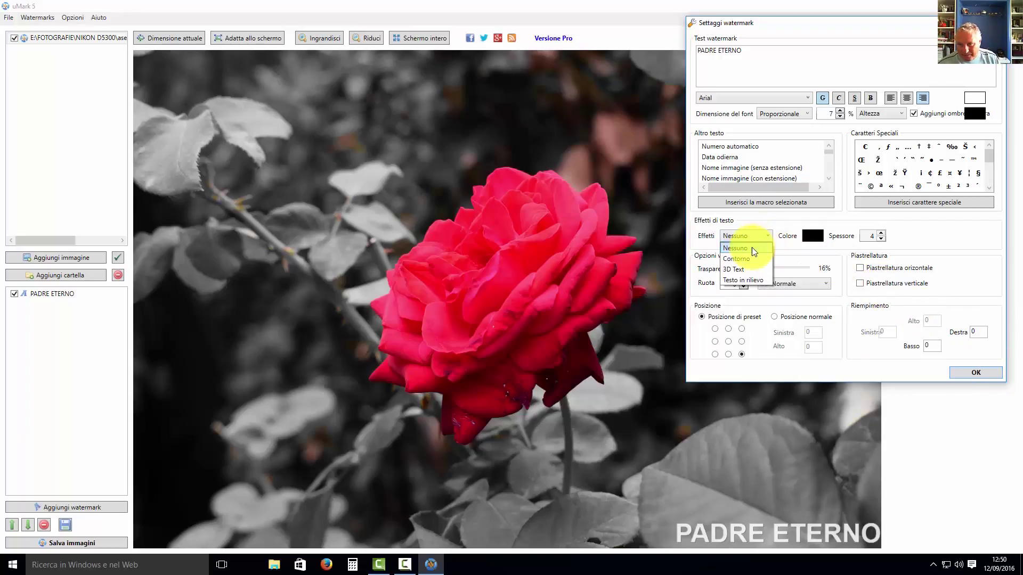
pyautogui.click(744, 261)
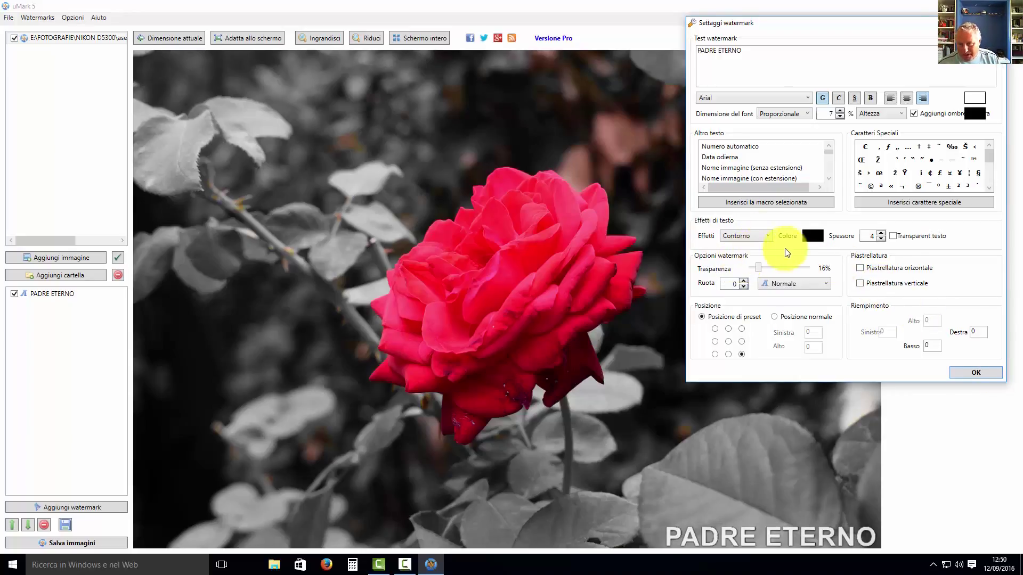
pyautogui.click(772, 239)
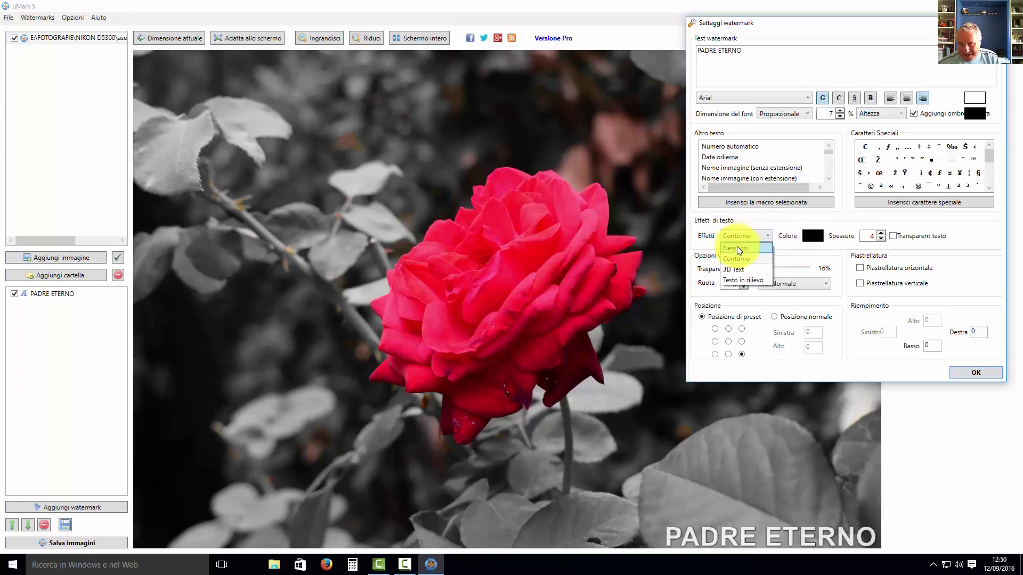
pyautogui.click(734, 270)
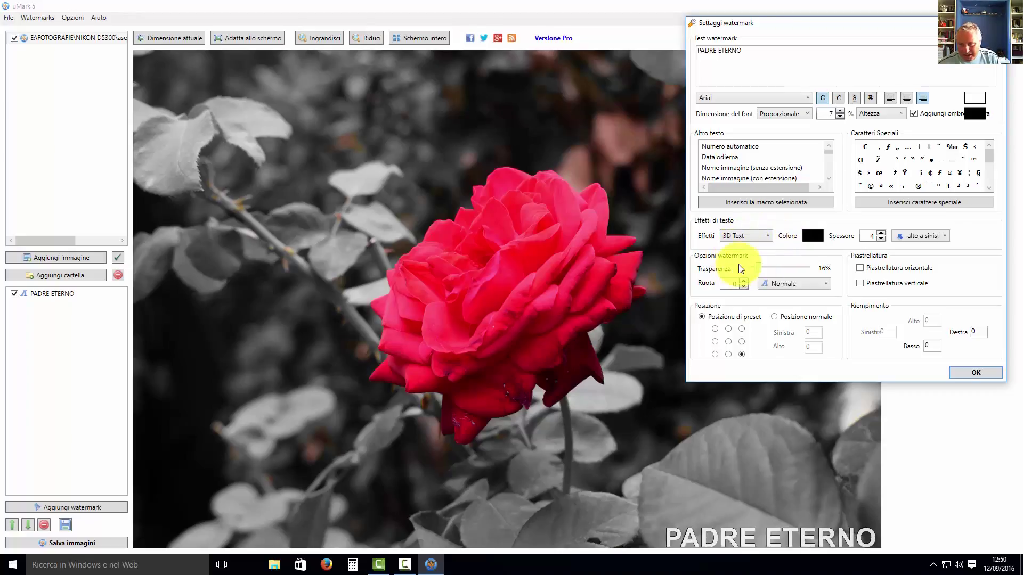
pyautogui.click(769, 238)
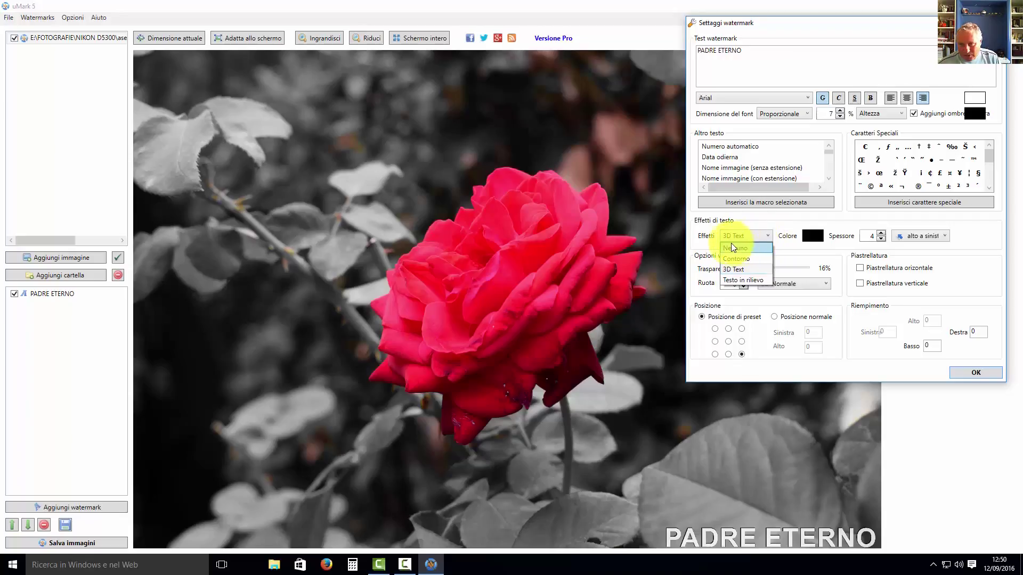
pyautogui.click(731, 247)
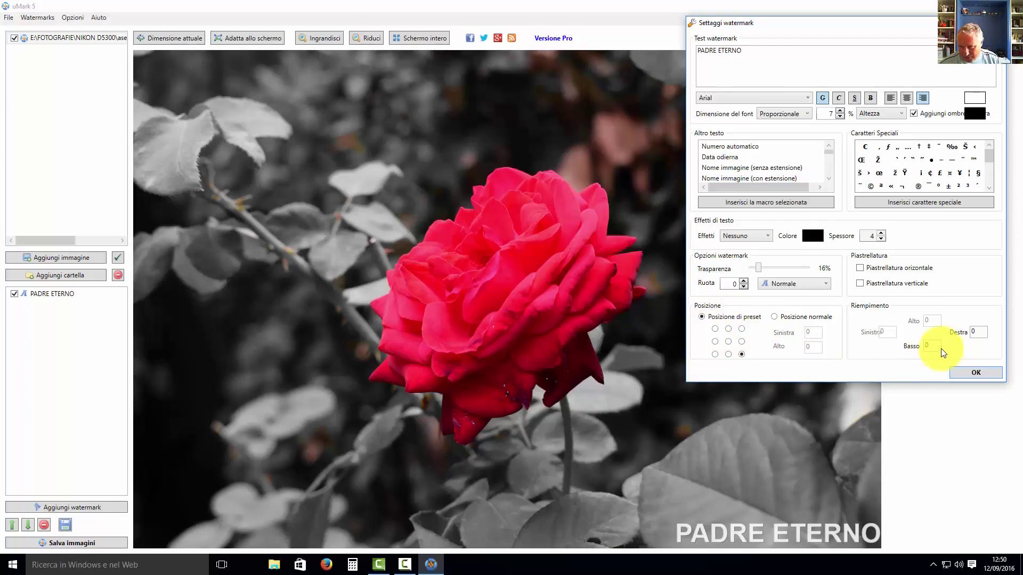
# Try right padding (Destra) values of 80 and 200 for the watermark, settling on 80.
pyautogui.click(985, 332)
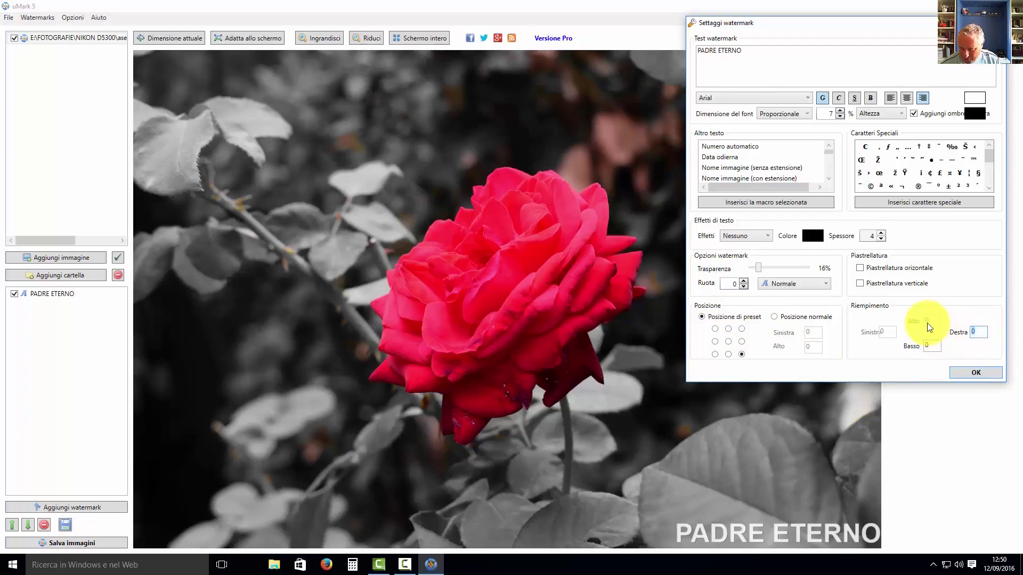
pyautogui.write('80')
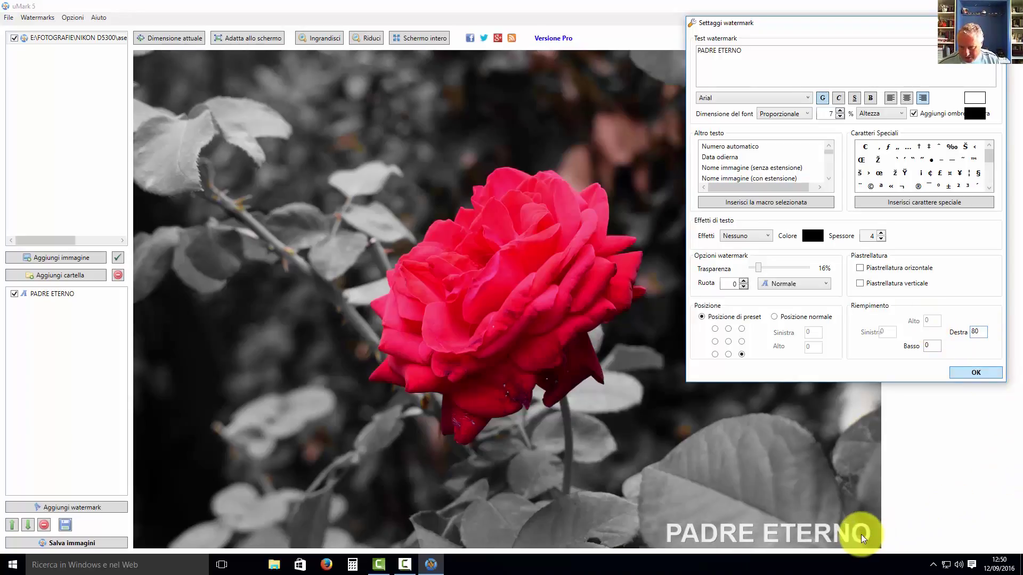
pyautogui.doubleClick(976, 332)
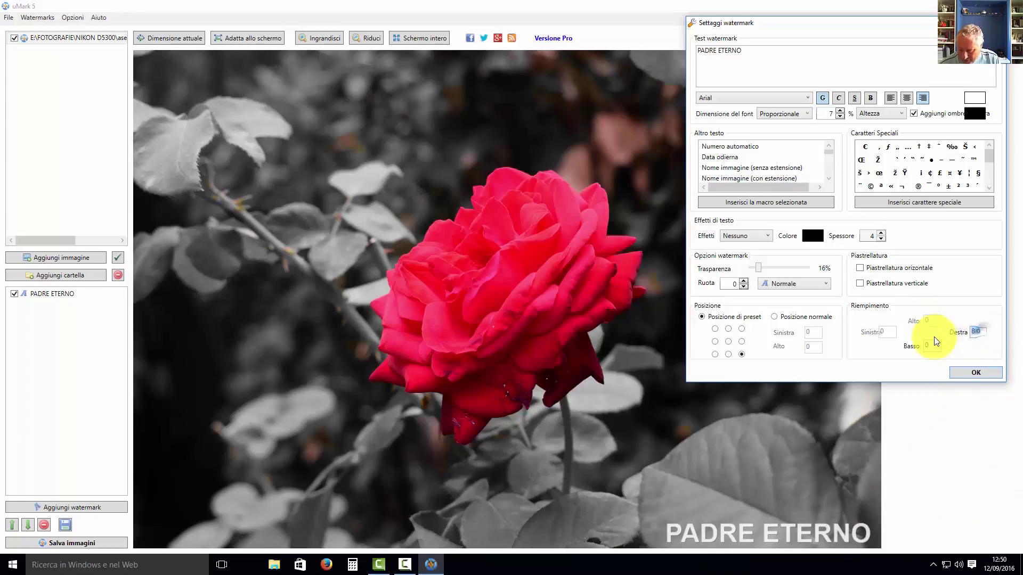
pyautogui.write('200')
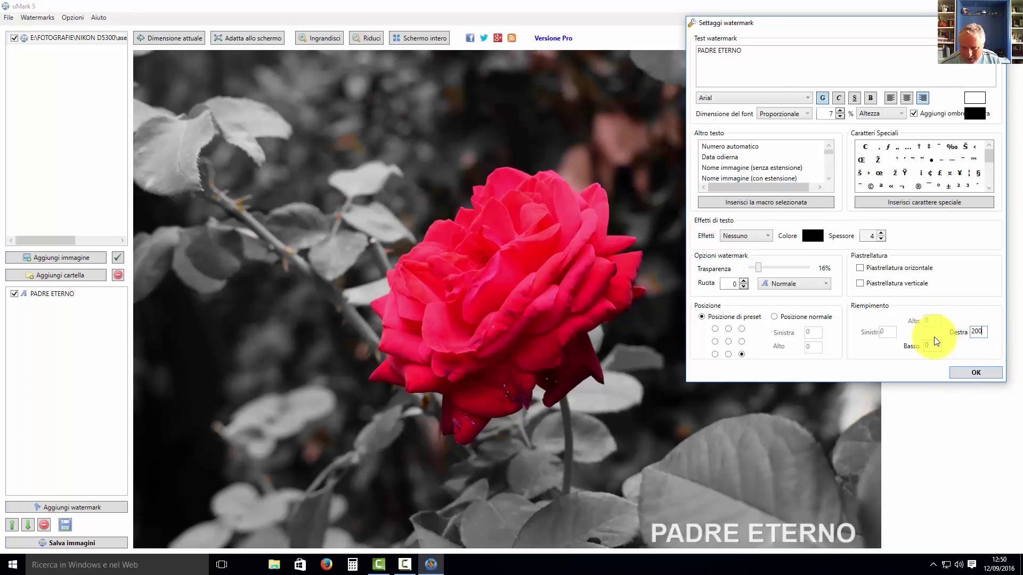
pyautogui.doubleClick(977, 332)
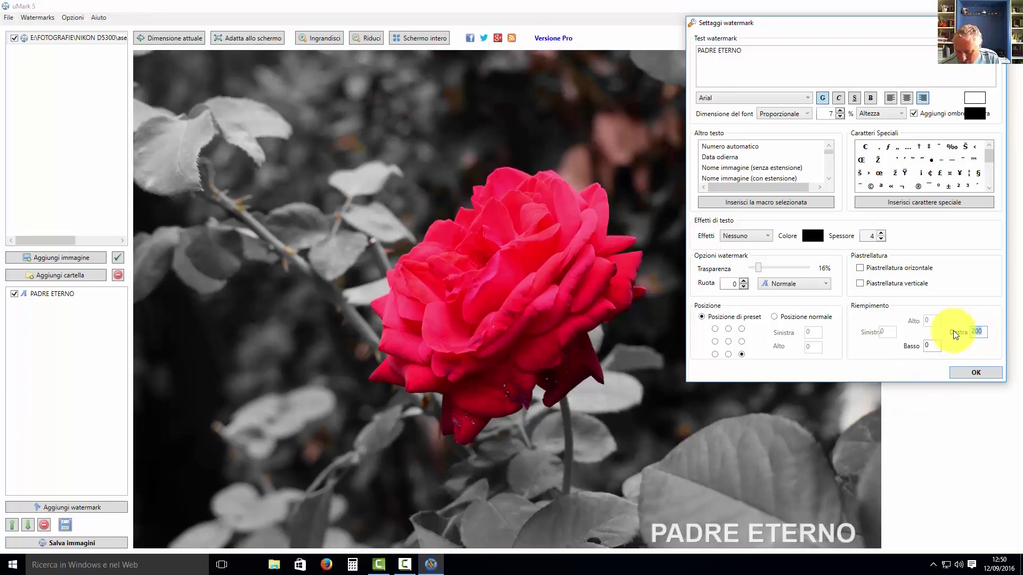
pyautogui.write('80')
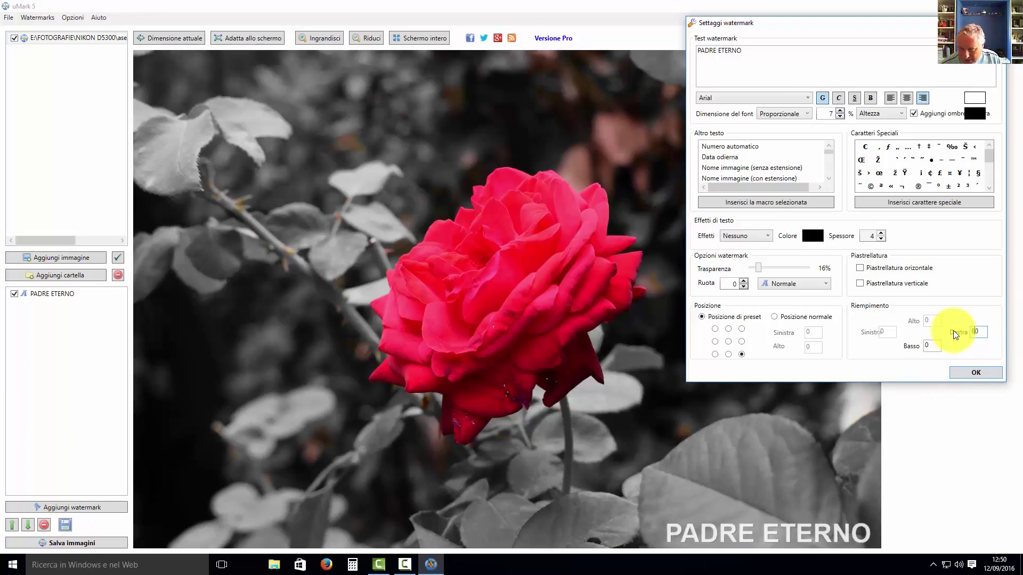
# Set the PADRE ETERNO watermark's bottom padding (Basso) to 80 and accept the watermark settings.
pyautogui.doubleClick(927, 347)
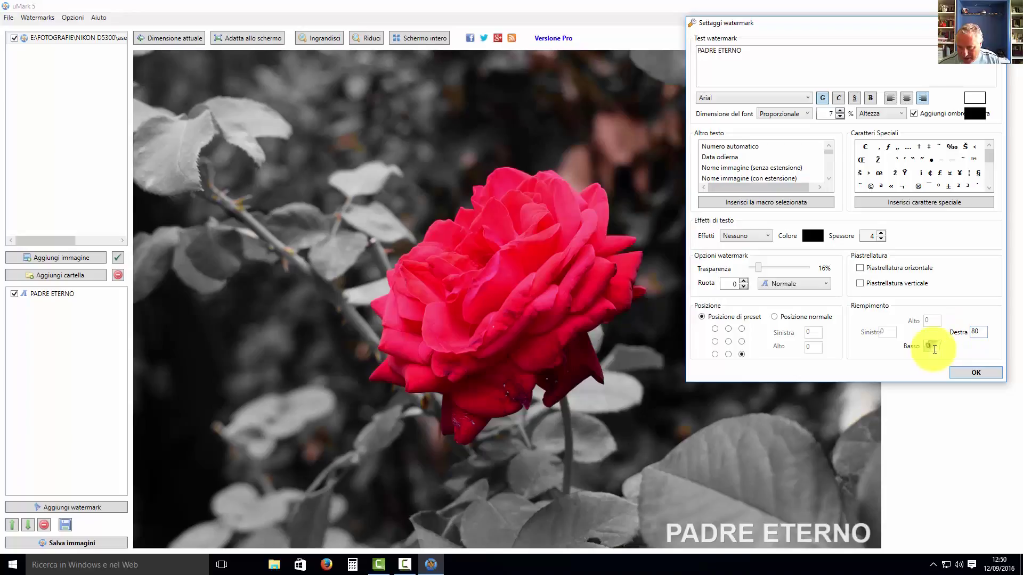
pyautogui.write('80')
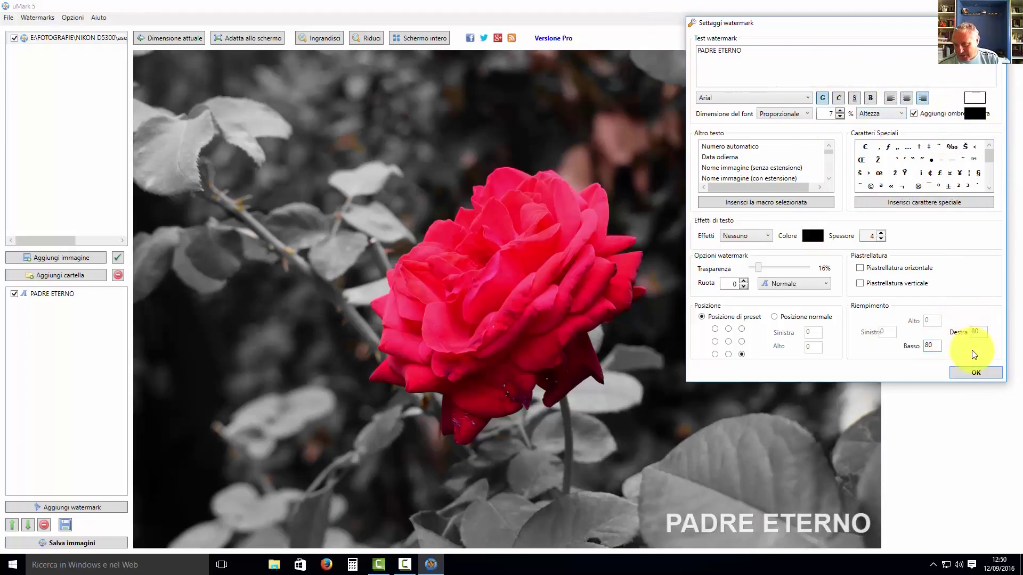
pyautogui.click(971, 370)
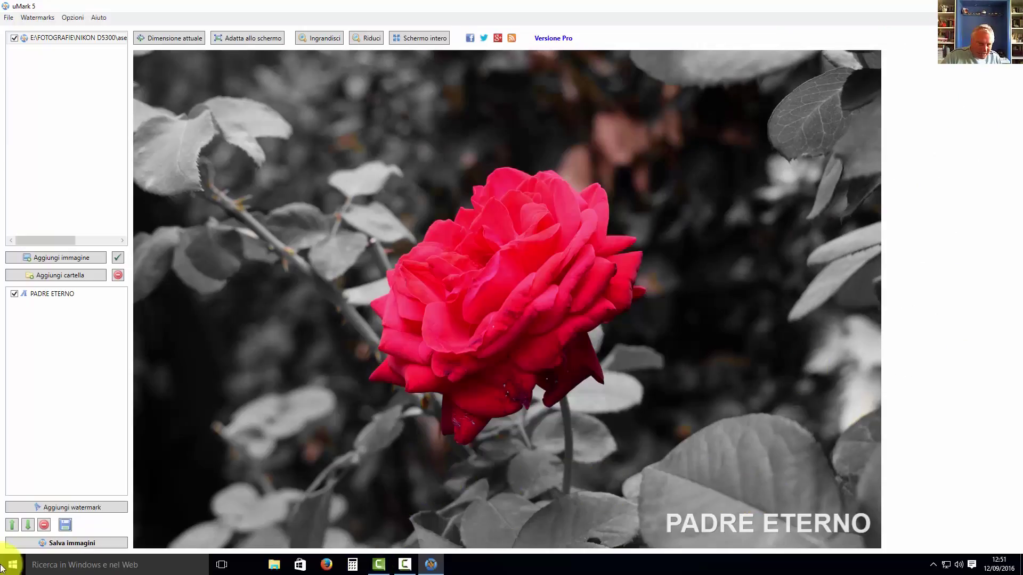
# Save the watermarked photo to E:\FOTOGRAFIE\NIKON D5300\Umark Test with the existing output options.
pyautogui.click(59, 543)
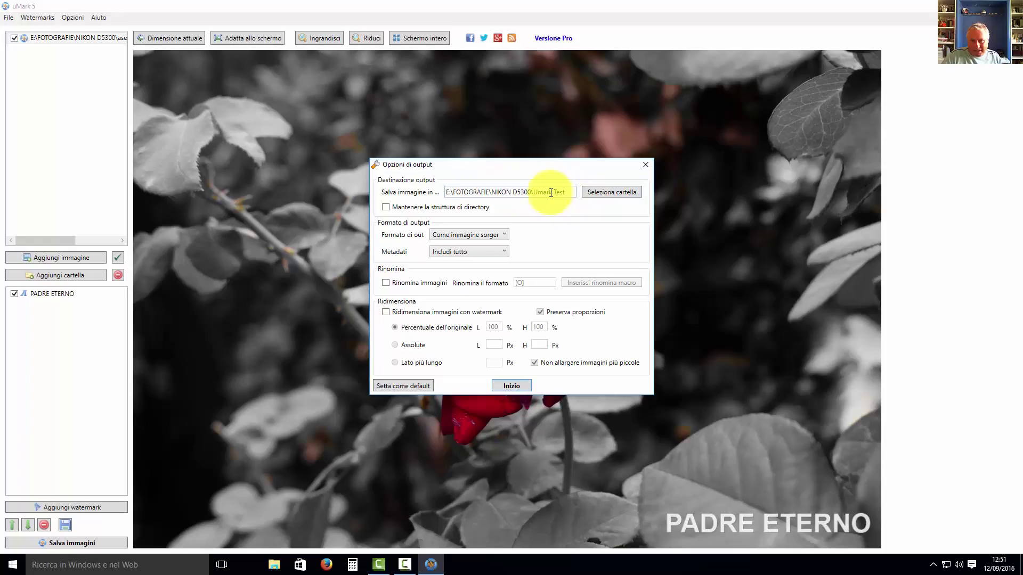
pyautogui.click(509, 386)
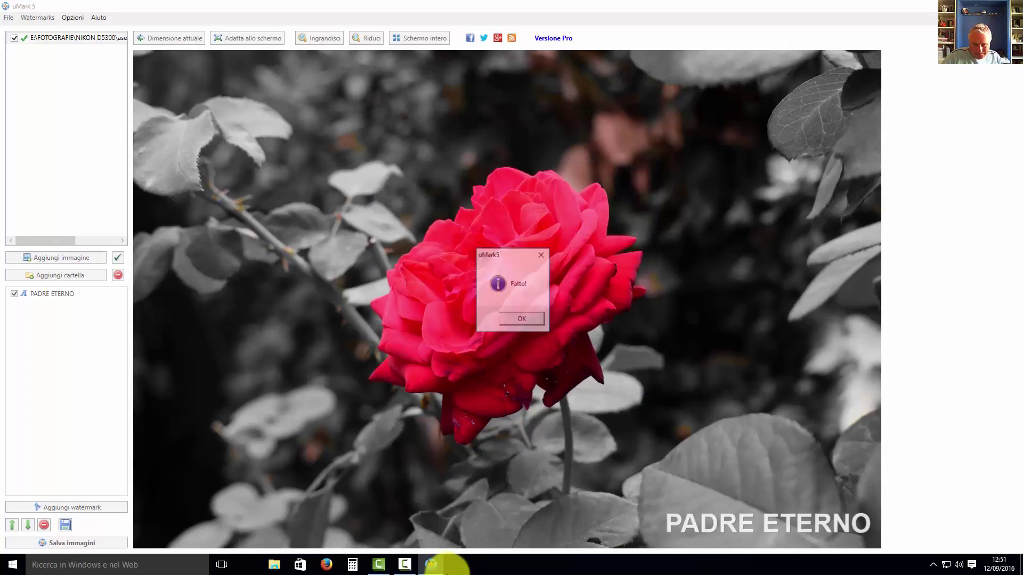
pyautogui.click(520, 318)
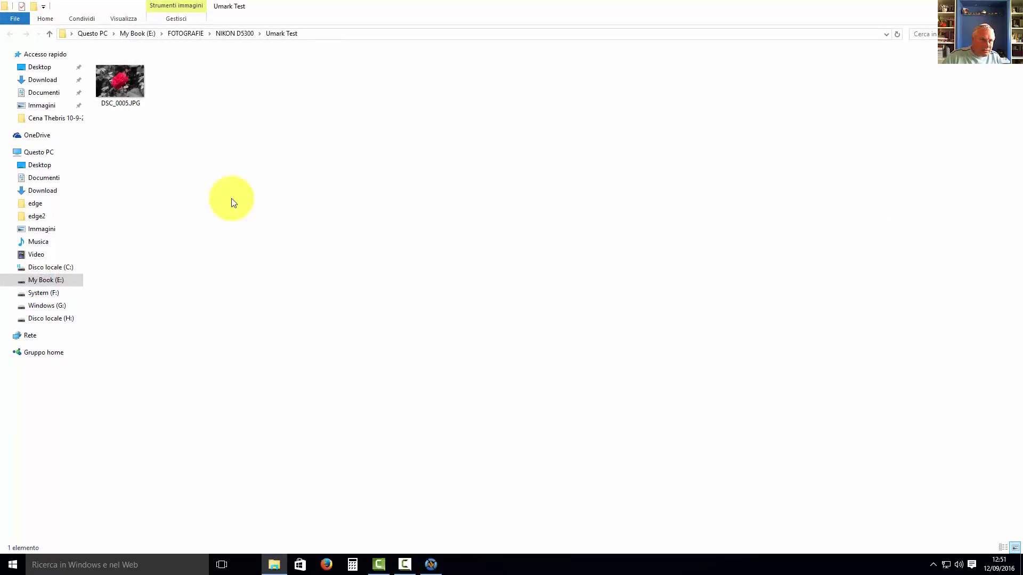
# Open the exported DSC_0005.JPG from the Umark Test folder to check it, delete the file and put the folder window away.
pyautogui.click(131, 79)
pyautogui.doubleClick(131, 79)
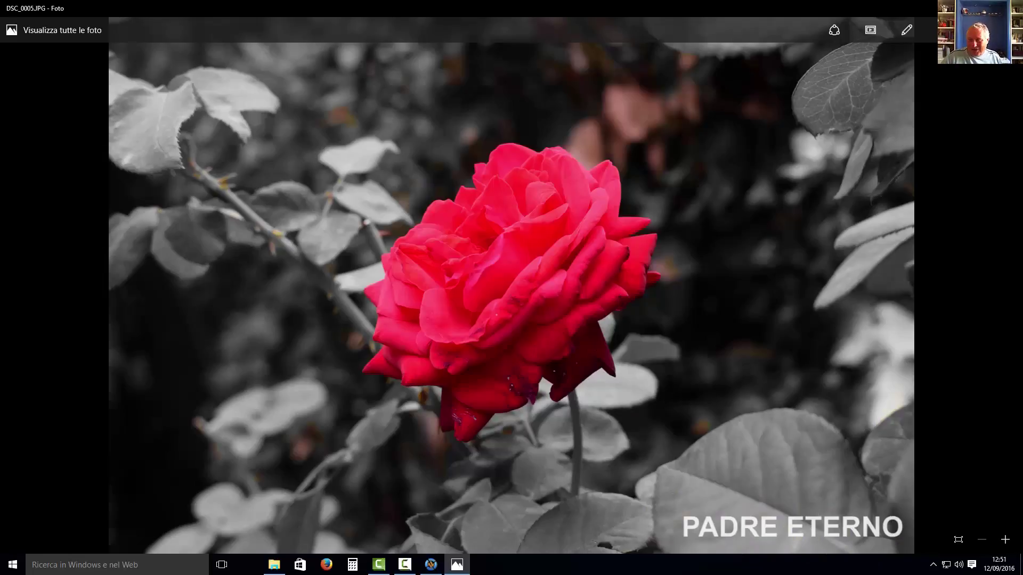
pyautogui.press('Delete')
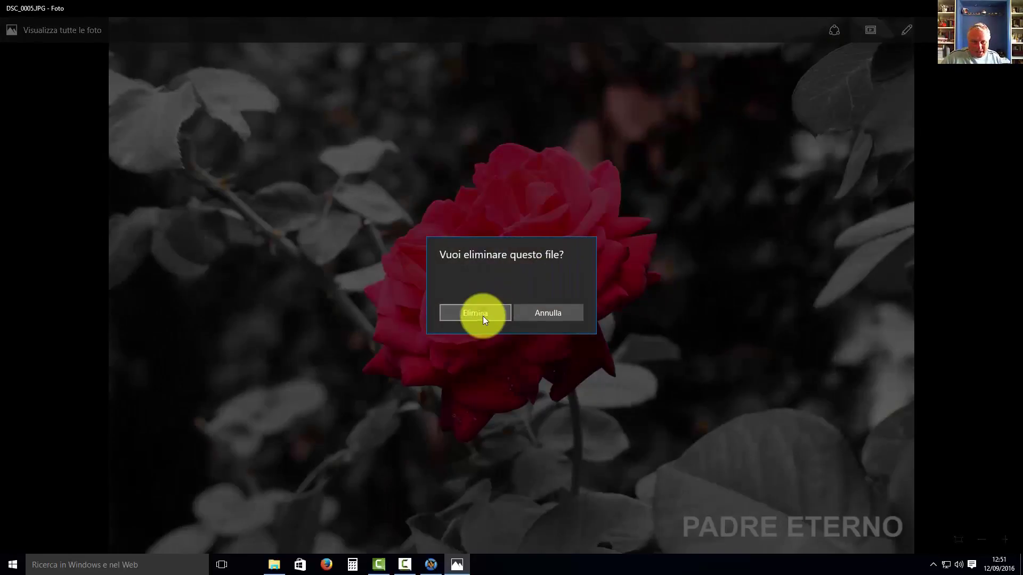
pyautogui.click(482, 316)
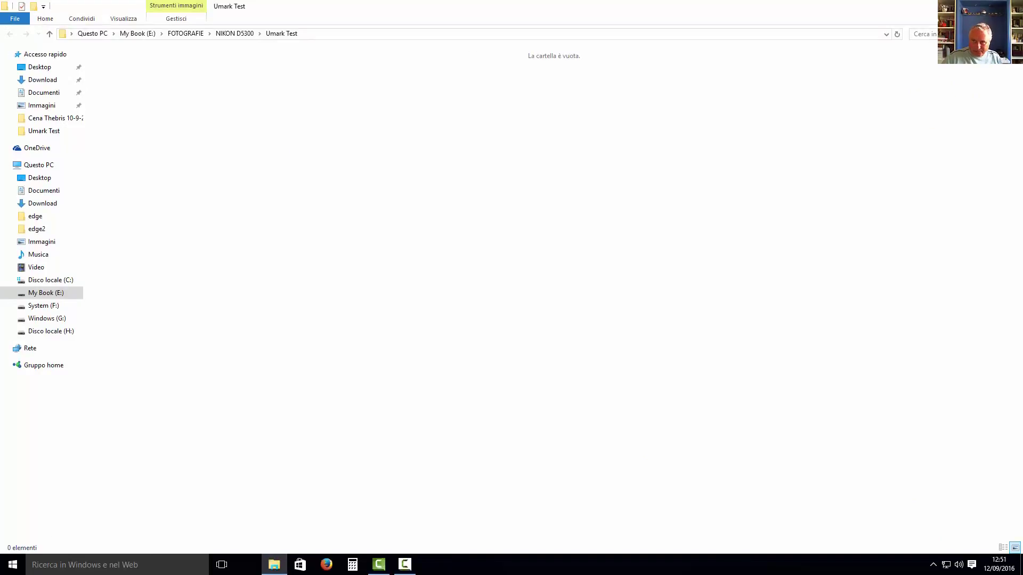
pyautogui.click(274, 564)
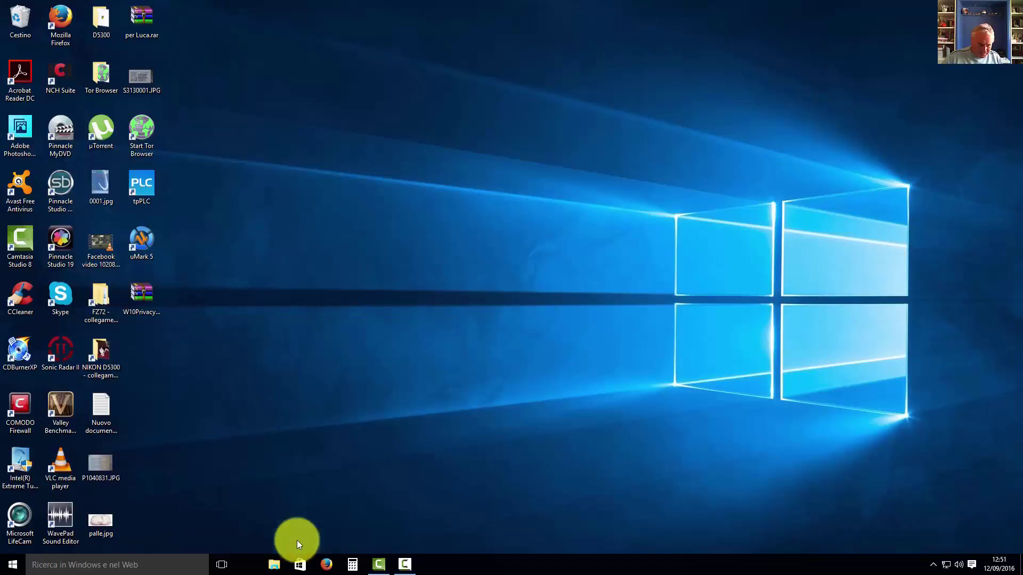
# Start uMark 5 again and add all images from folder 2 inside NIKON D5300\asettembre 2016.
pyautogui.doubleClick(142, 234)
pyautogui.click(529, 345)
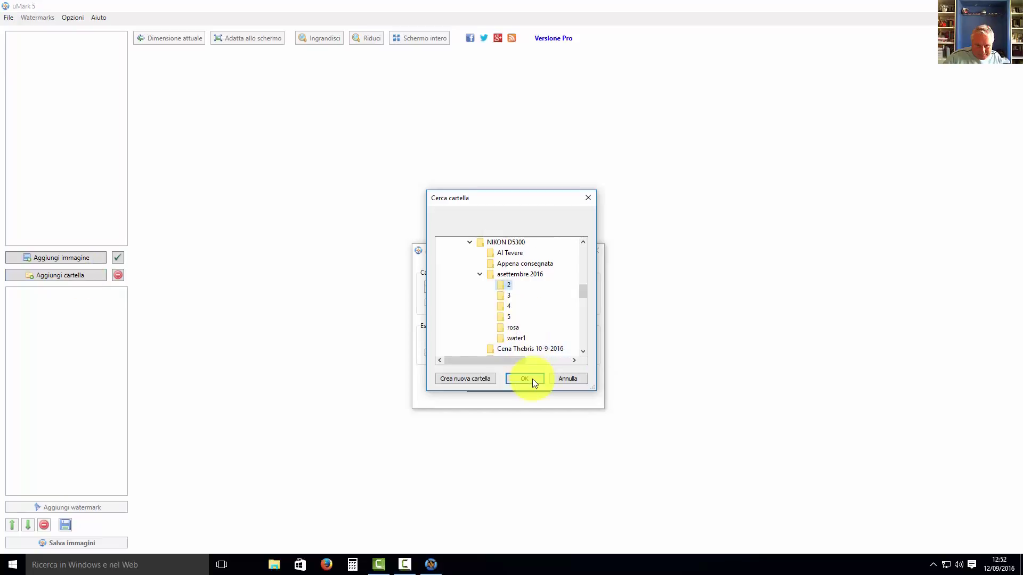
pyautogui.click(532, 379)
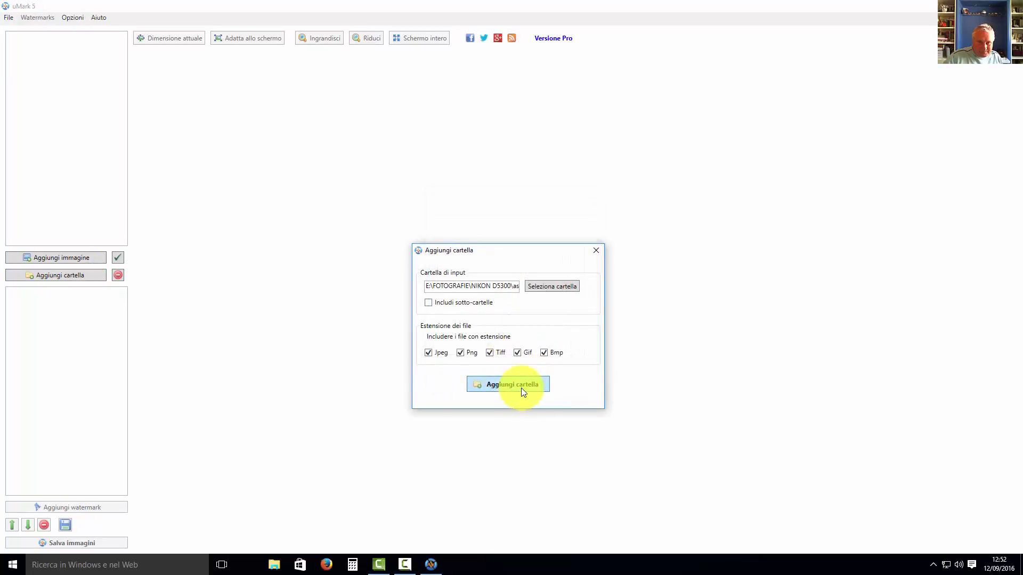
pyautogui.click(530, 383)
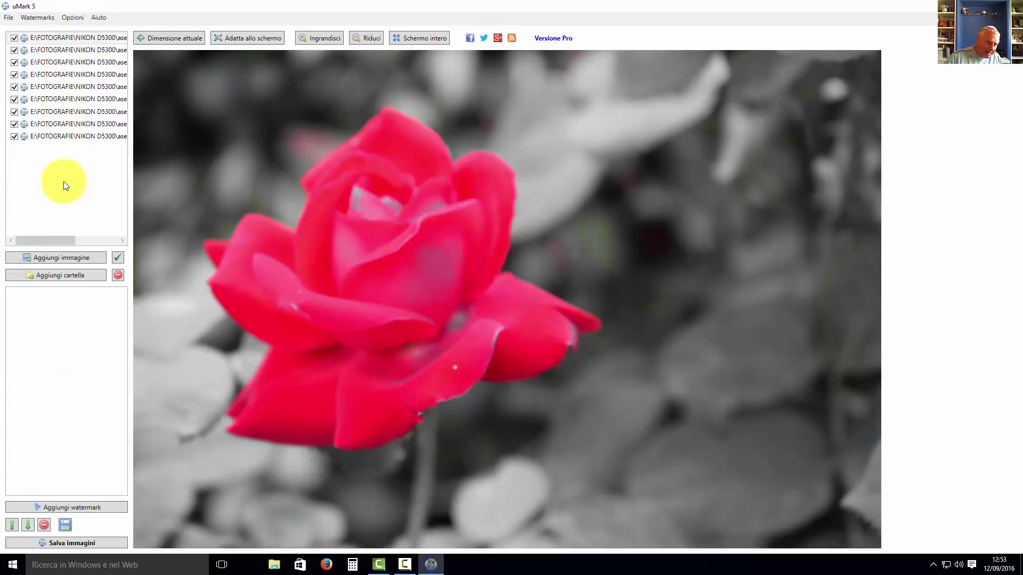
# Add an image watermark using Black_Cat_02812_svg_vector_nevit.svg.jpg from the Immagini folder.
pyautogui.click(56, 507)
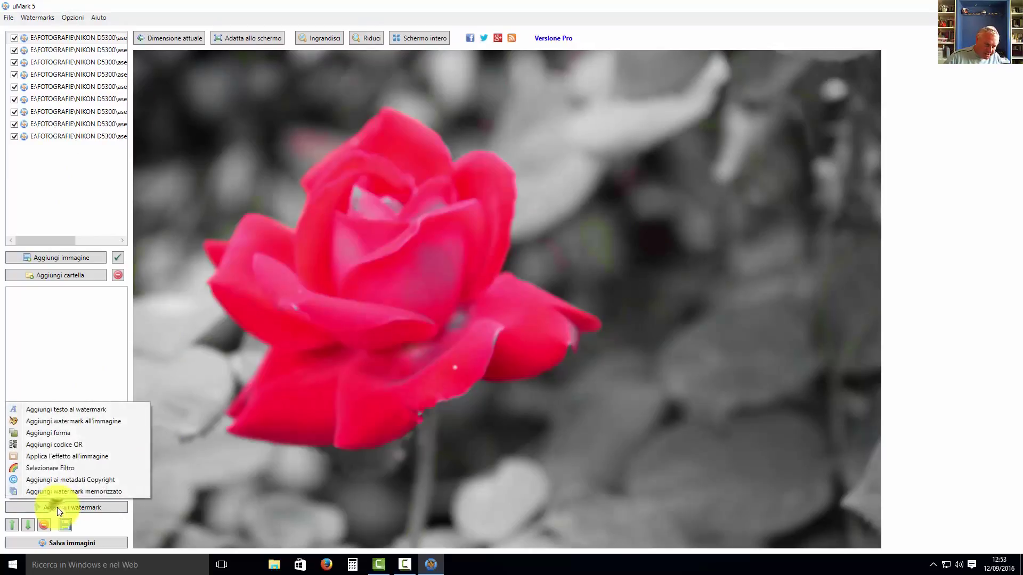
pyautogui.click(65, 421)
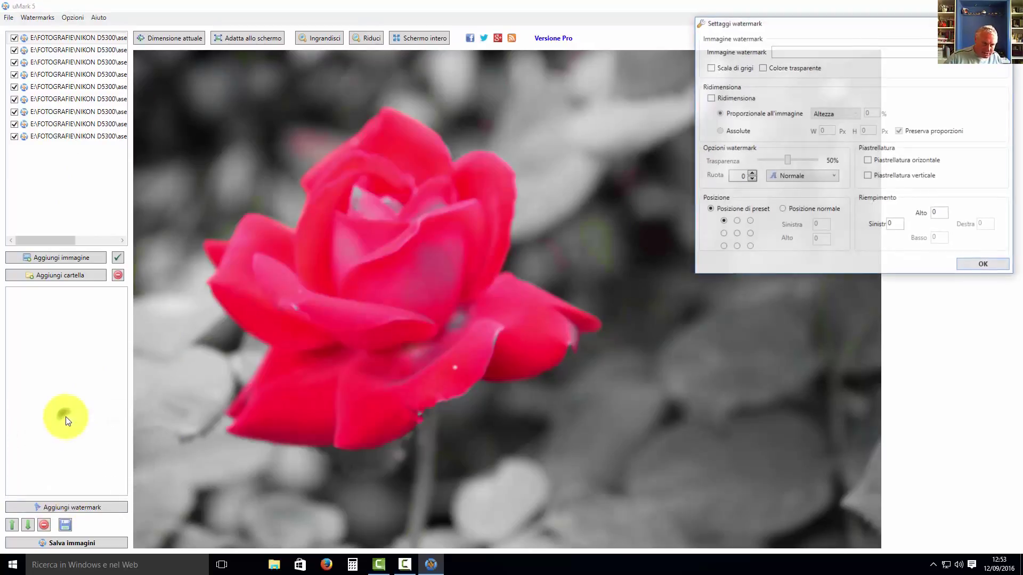
pyautogui.click(997, 59)
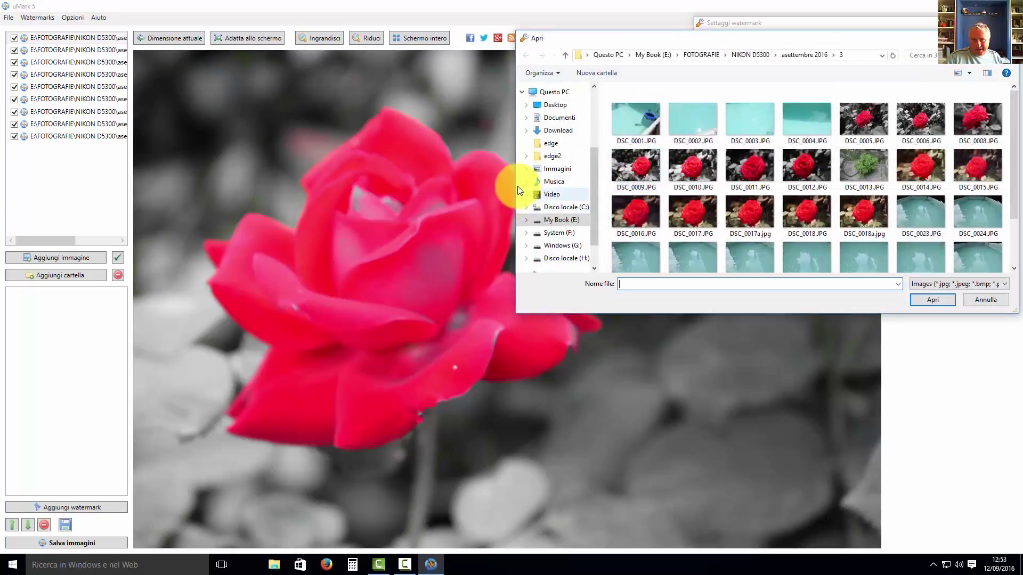
pyautogui.click(538, 169)
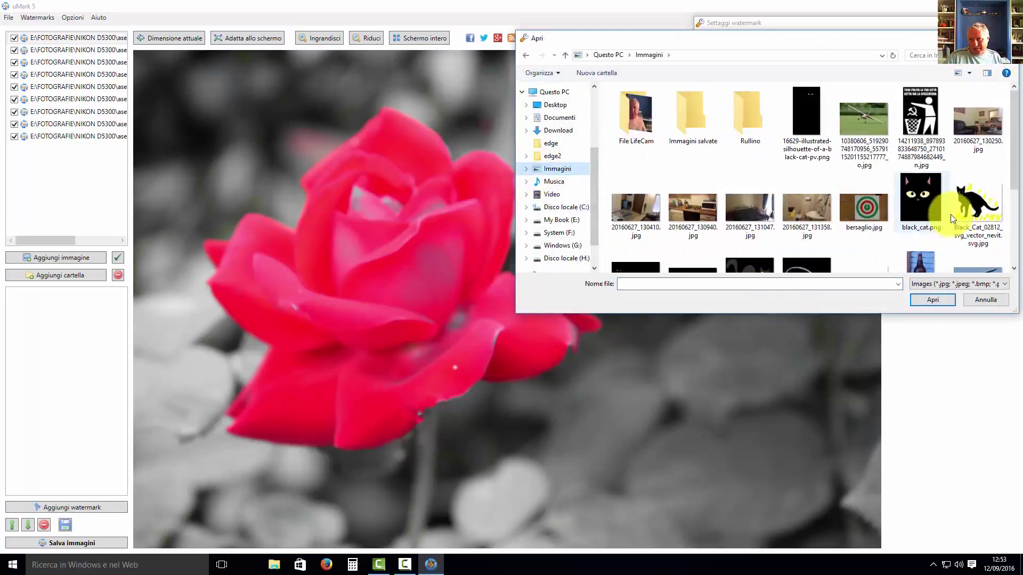
pyautogui.click(980, 206)
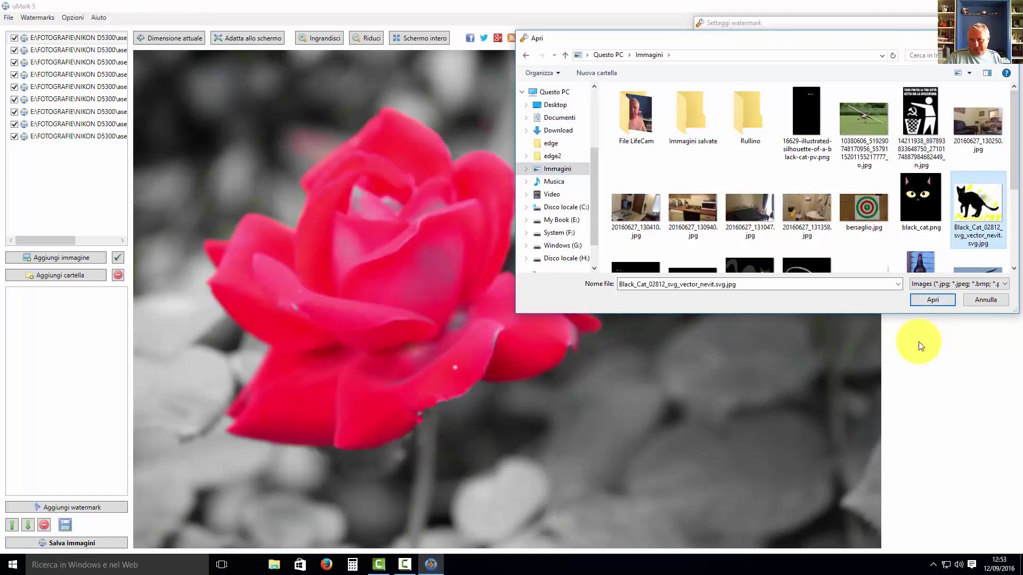
pyautogui.click(930, 298)
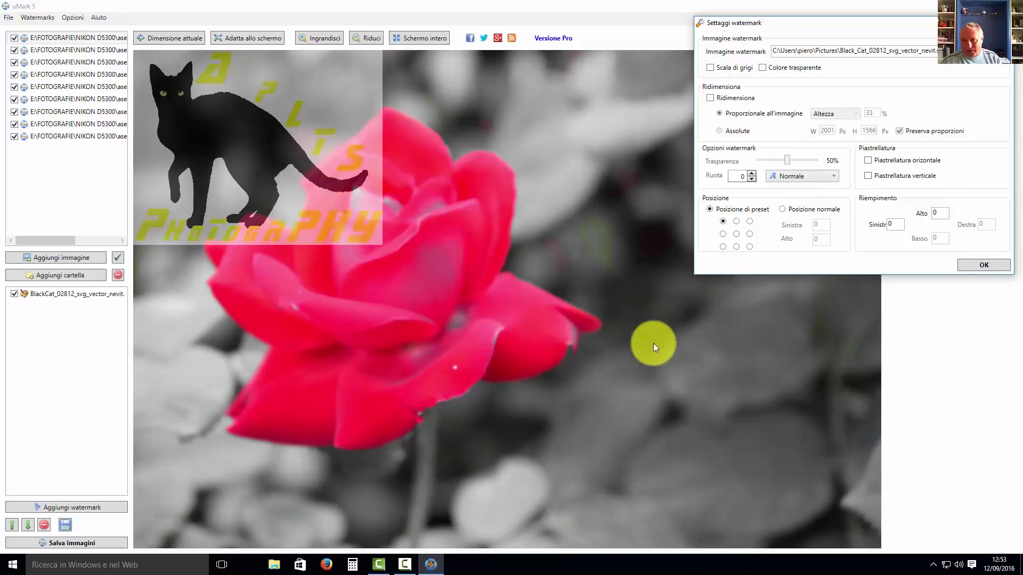
# Try tiling the black cat watermark vertically and horizontally, turning each tiling option off again.
pyautogui.click(870, 176)
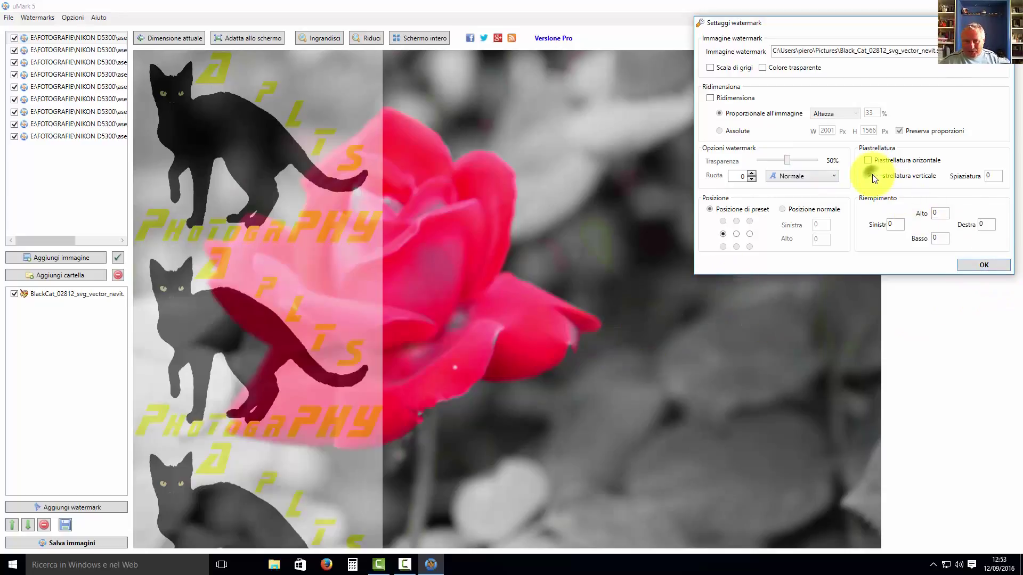
pyautogui.click(871, 175)
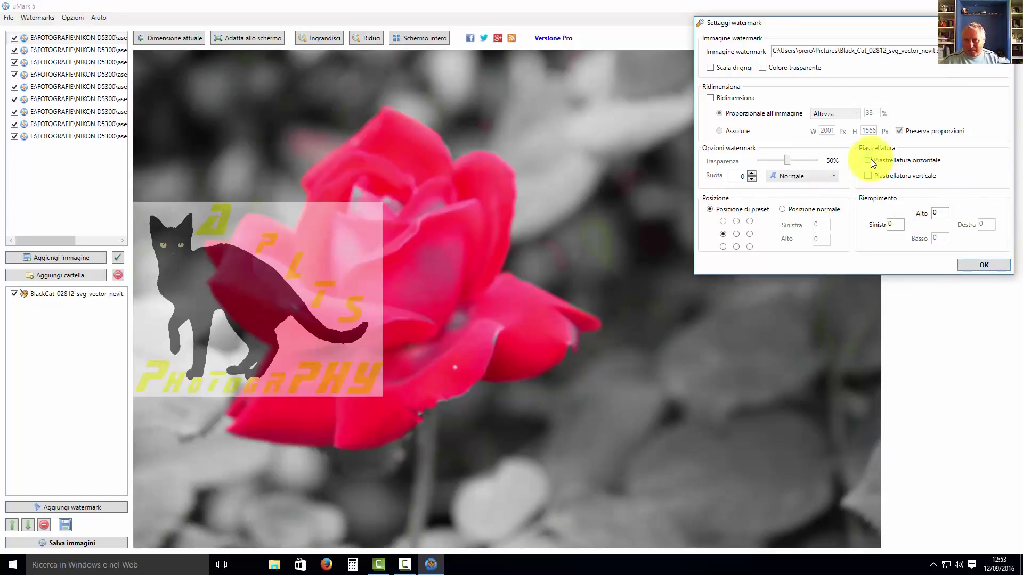
pyautogui.click(870, 159)
pyautogui.click(871, 159)
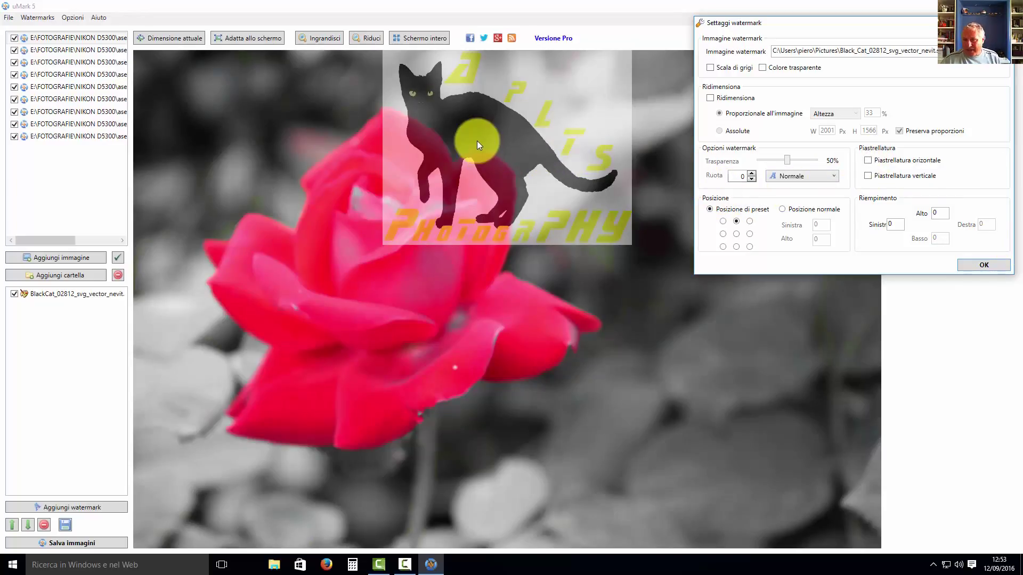
# Place the cat watermark in the photo's bottom-right corner, make its white background colour transparent and set its transparency to 16%.
pyautogui.click(748, 246)
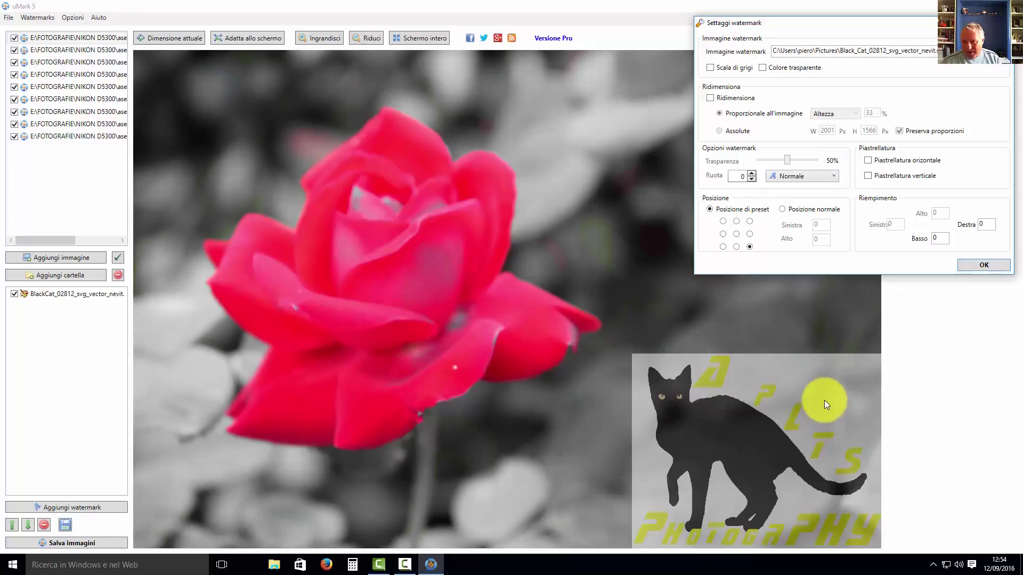
pyautogui.click(763, 68)
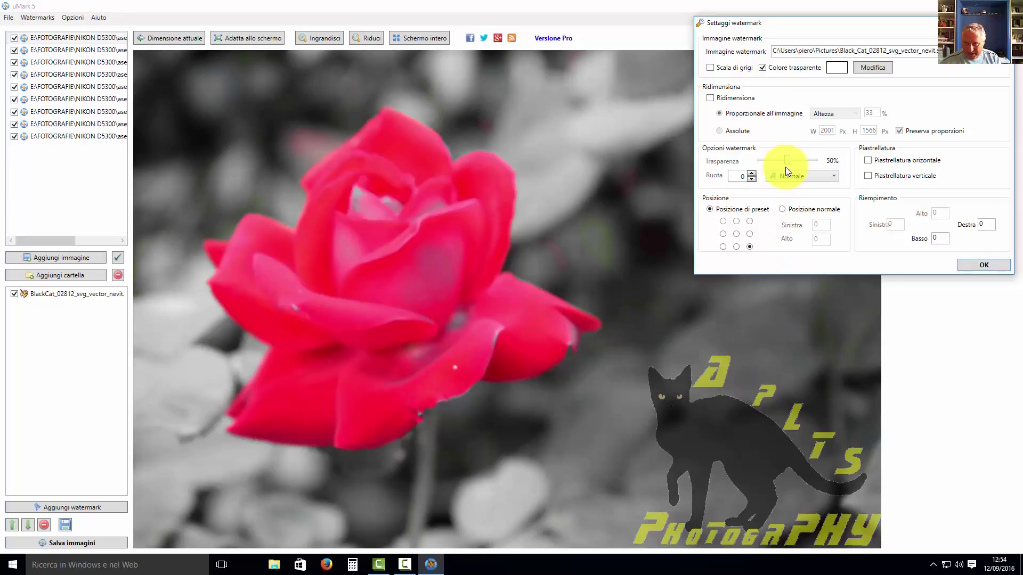
pyautogui.moveTo(787, 161); pyautogui.dragTo(765, 161)
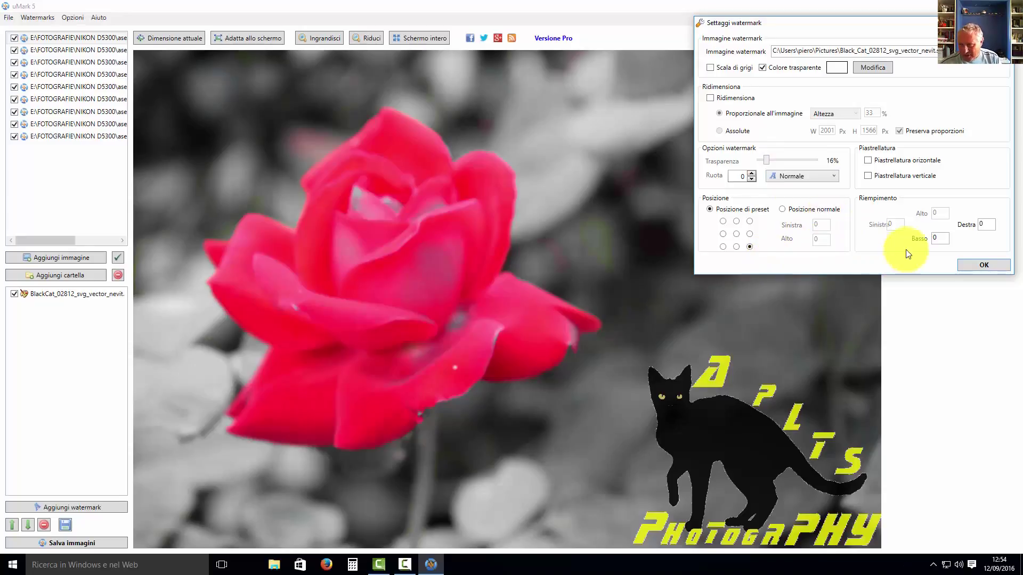
# Set the cat watermark's right (Destra) and bottom (Basso) padding to 80 each.
pyautogui.click(988, 228)
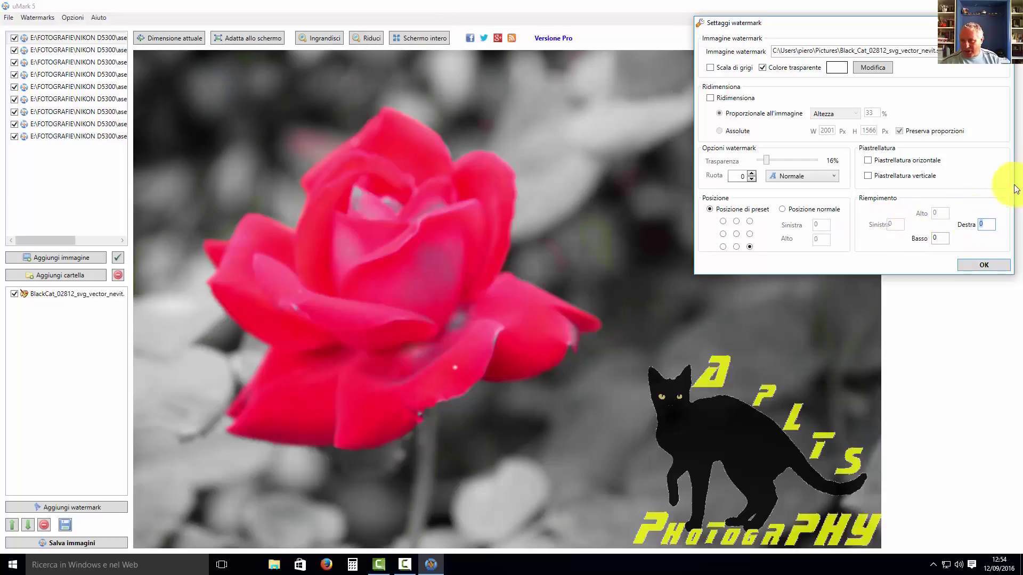
pyautogui.write('8')
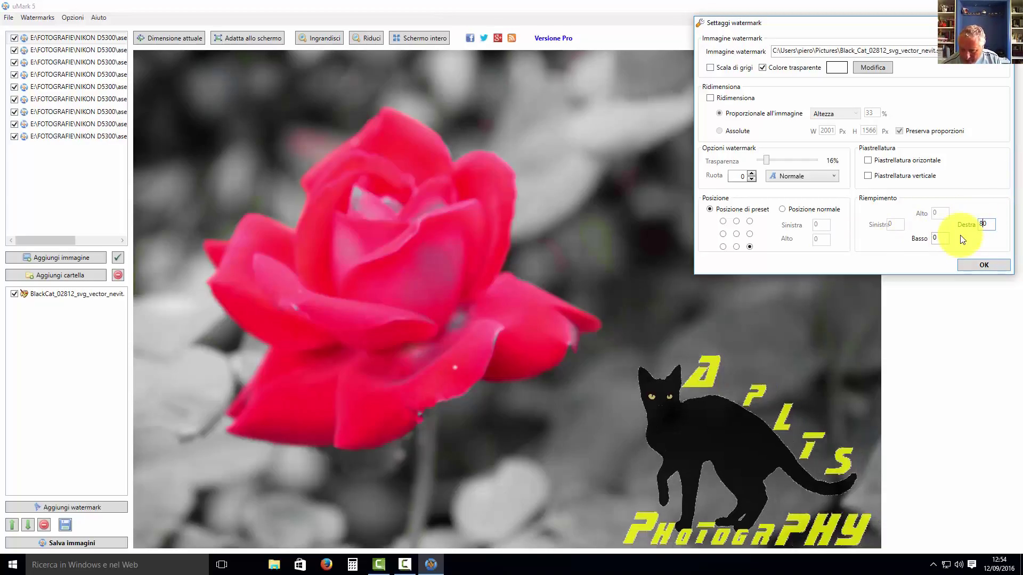
pyautogui.click(934, 239)
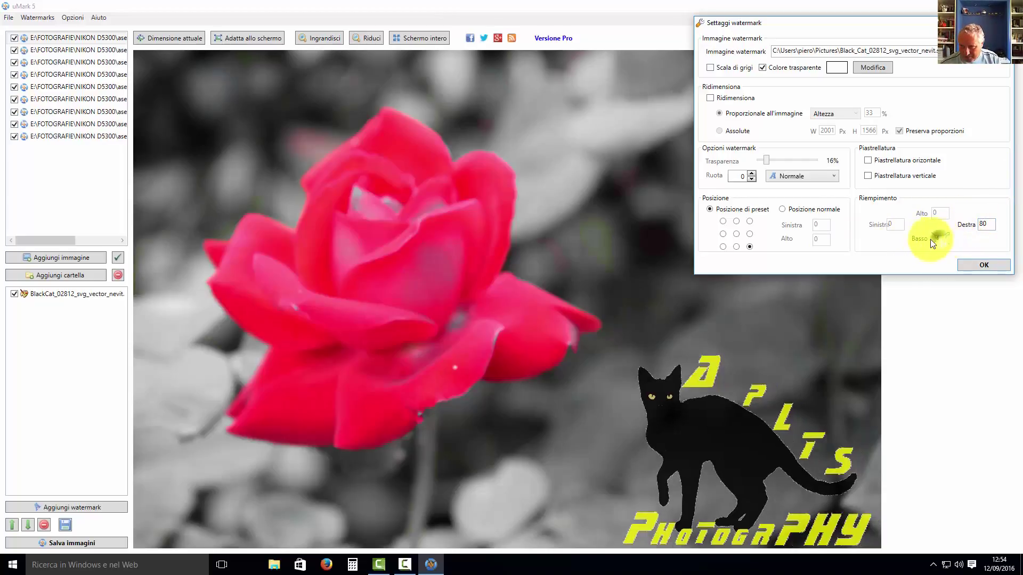
pyautogui.write('8')
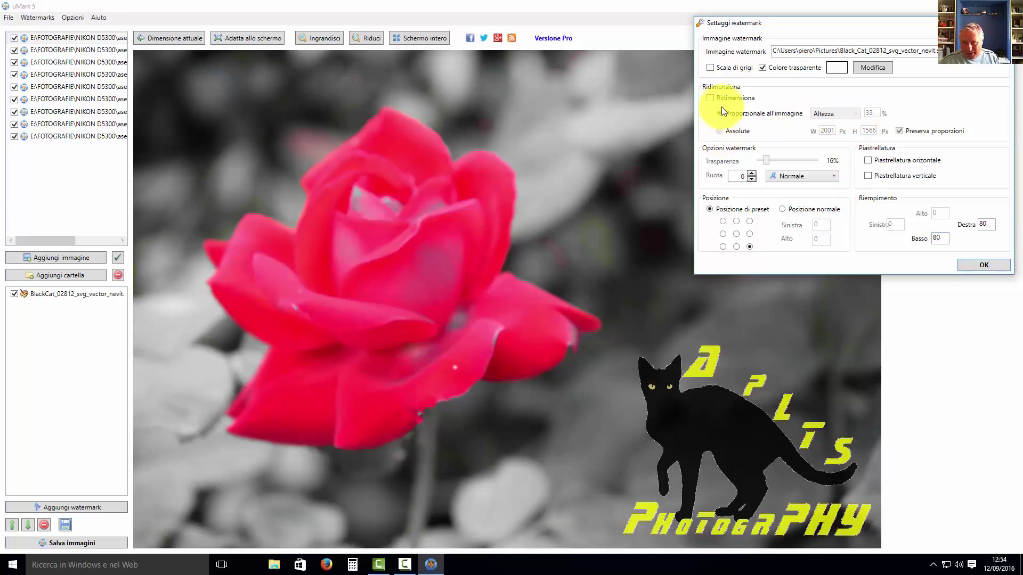
# Enable proportional resizing of the cat watermark by height, try 8%, settle on 10% and accept the settings.
pyautogui.click(710, 98)
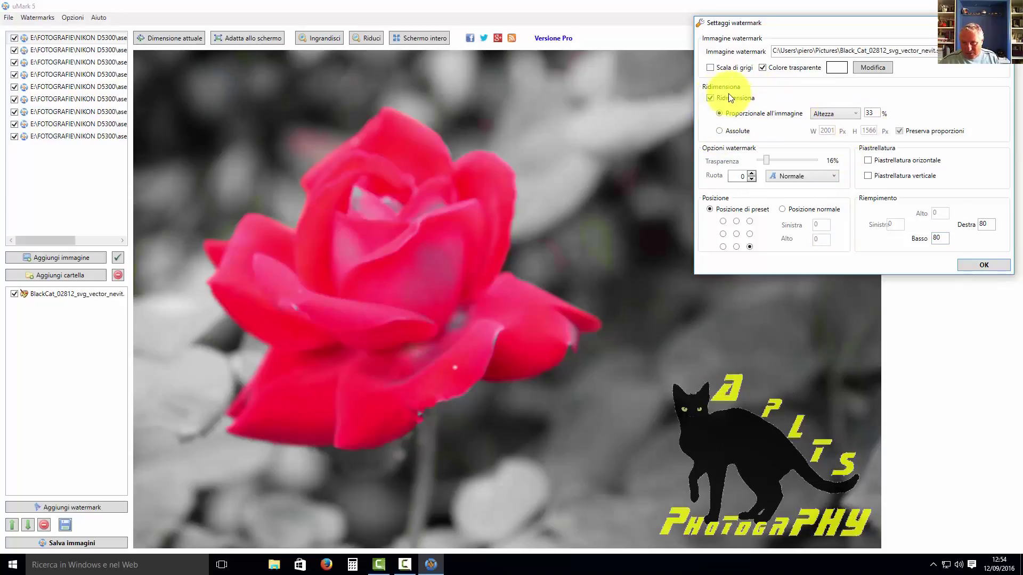
pyautogui.doubleClick(879, 113)
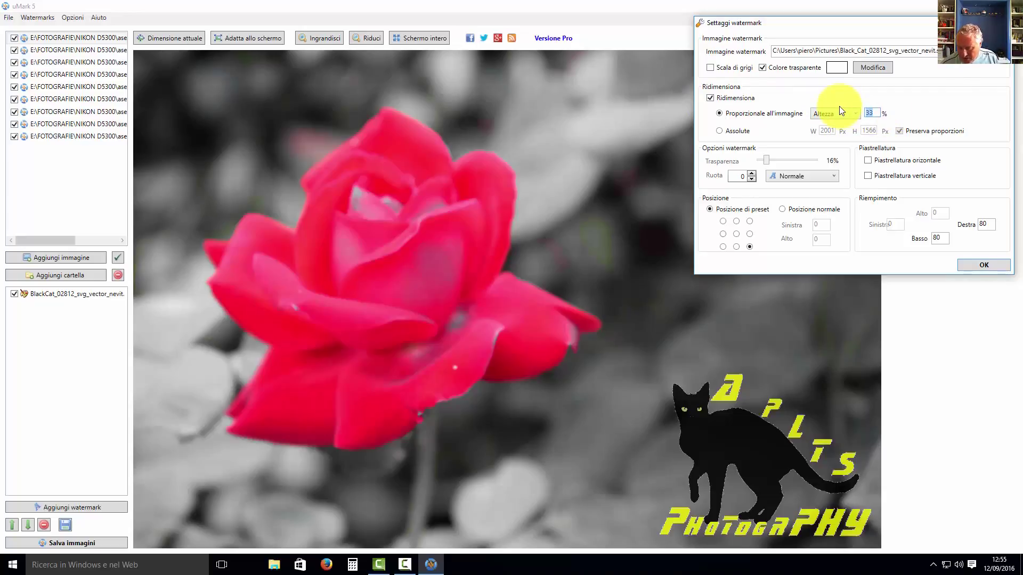
pyautogui.write('8')
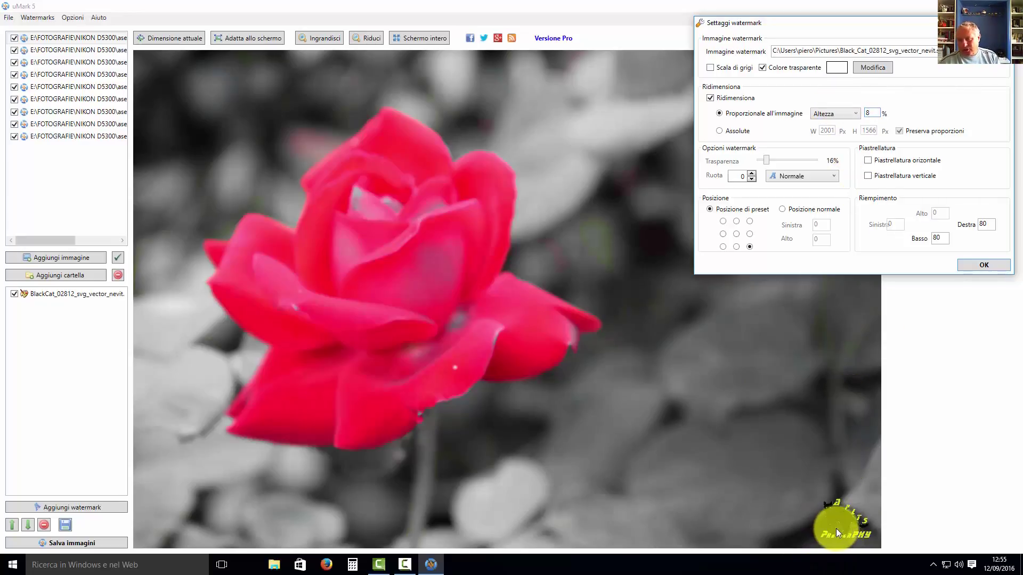
pyautogui.press('BackSpace')
pyautogui.write('10')
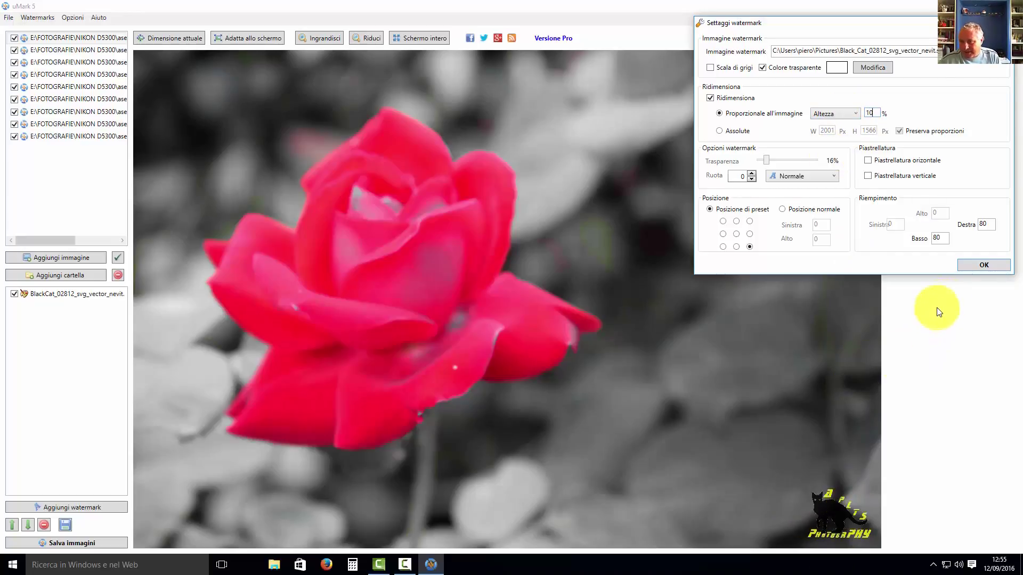
pyautogui.click(971, 264)
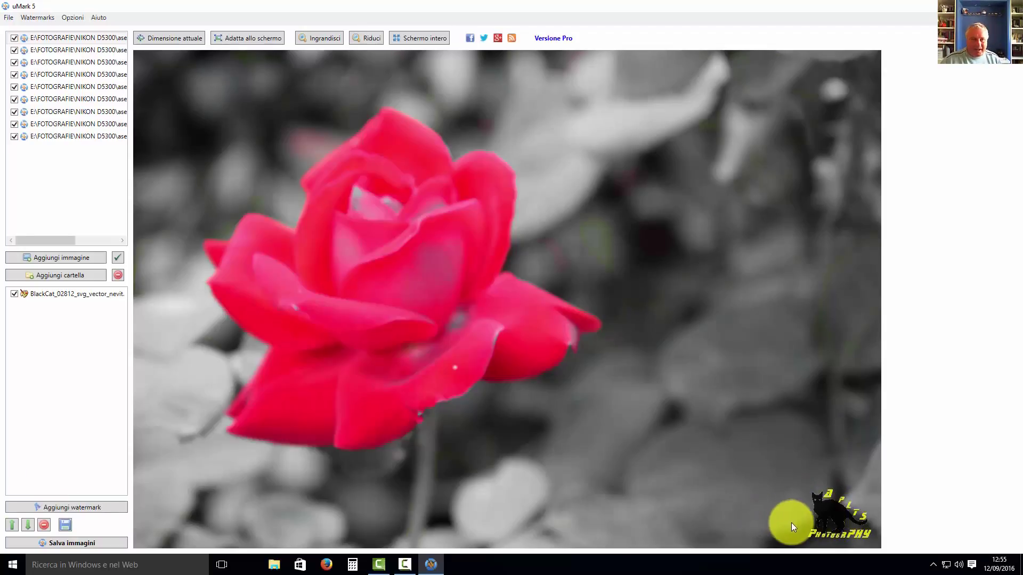
# Save all the watermarked images to the E:\FOTOGRAFIE\NIKON D5300\Umark Test folder, keeping the source image format and all metadata.
pyautogui.click(51, 543)
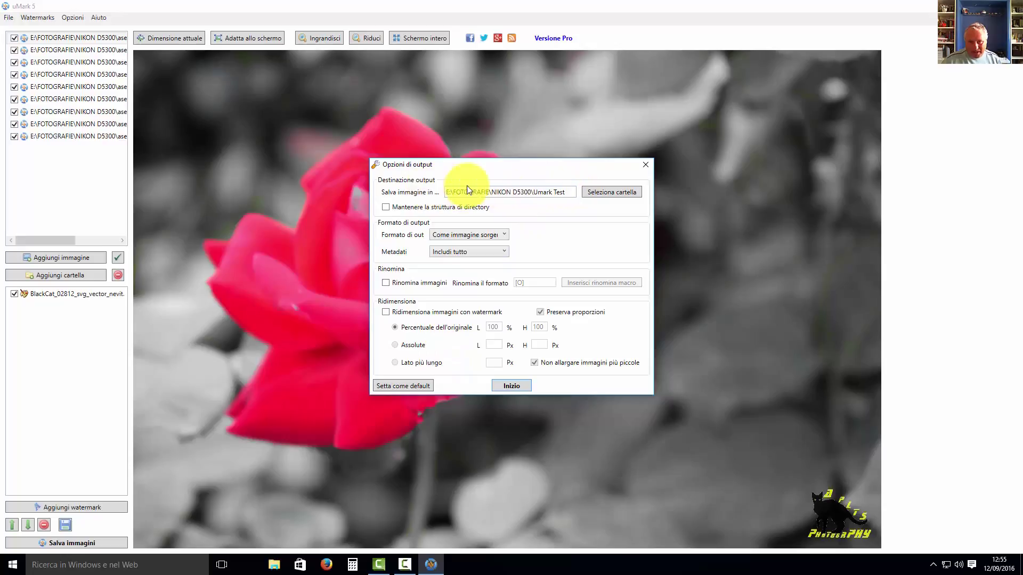
pyautogui.click(507, 391)
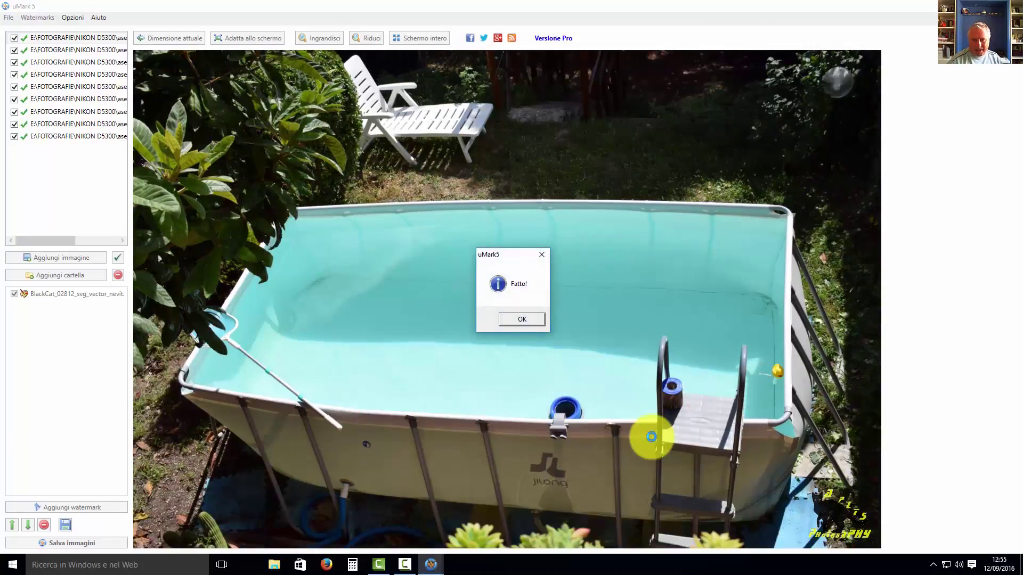
pyautogui.click(511, 319)
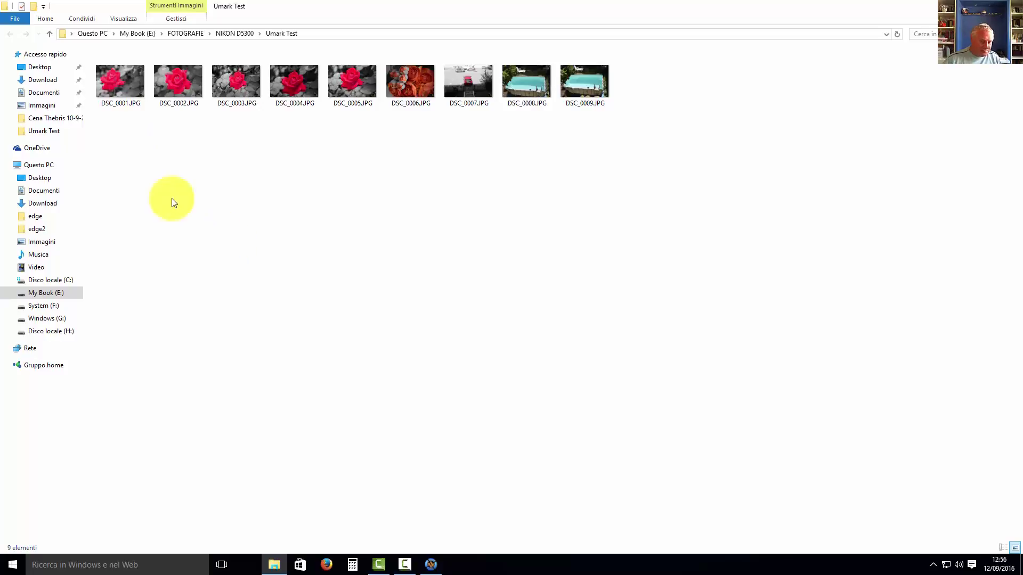
# Open DSC_0001.JPG from the Umark Test folder in the photo viewer and check the cat watermark on each saved photo through DSC_0009.JPG.
pyautogui.doubleClick(115, 87)
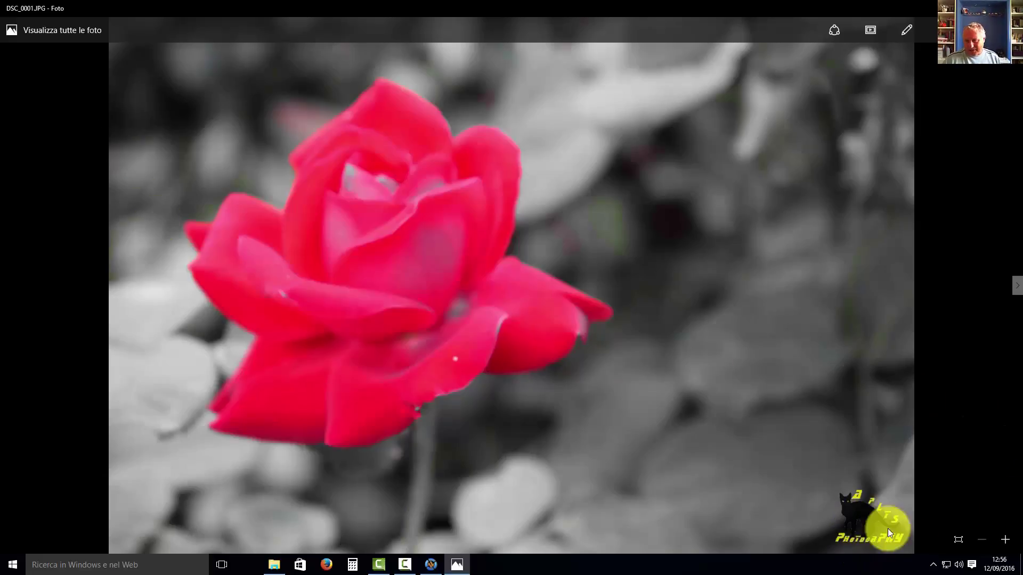
pyautogui.press('Right')
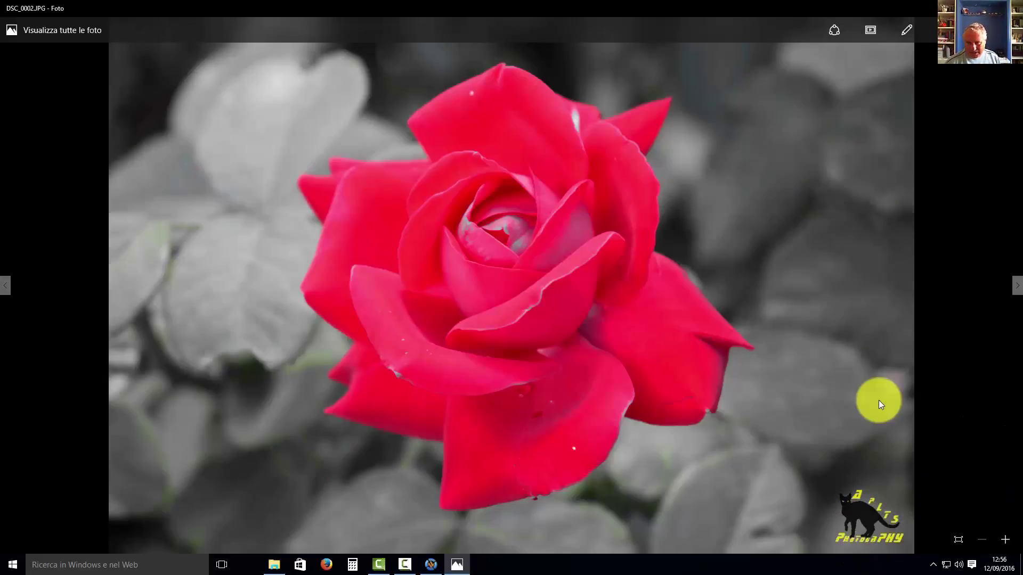
pyautogui.press('Right')
pyautogui.press('Right')
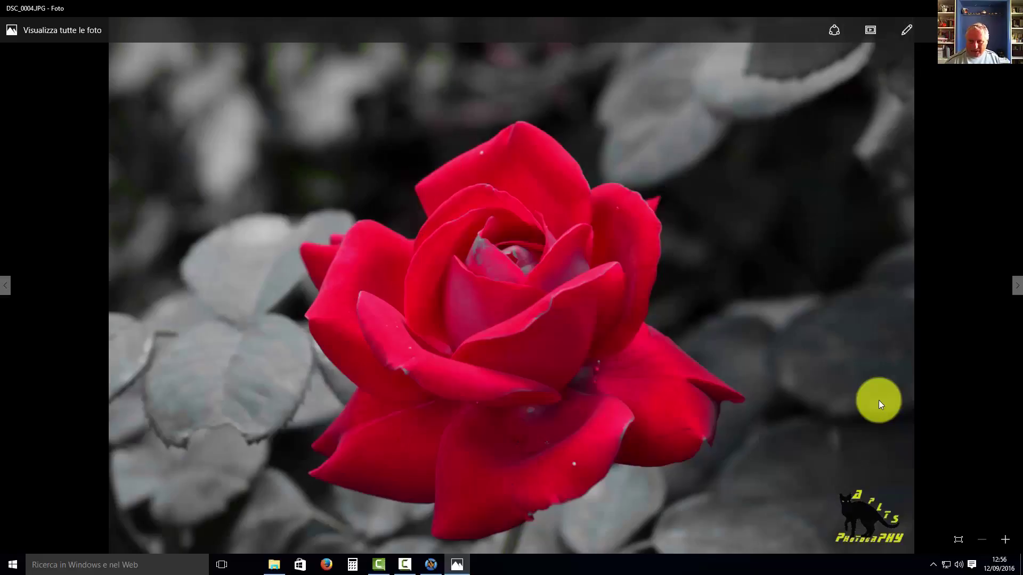
pyautogui.press('Right')
pyautogui.press('Right')
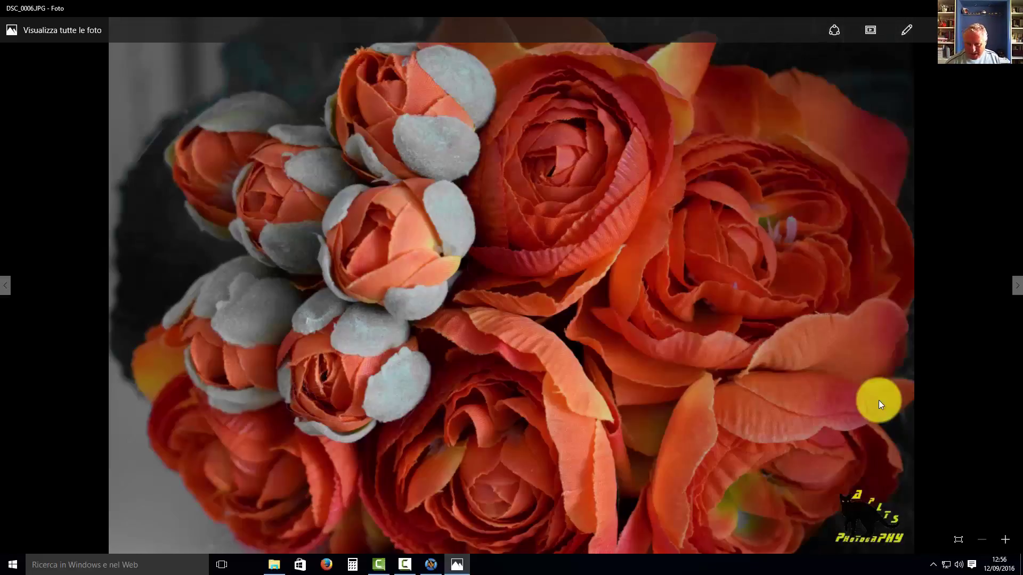
pyautogui.press('Right')
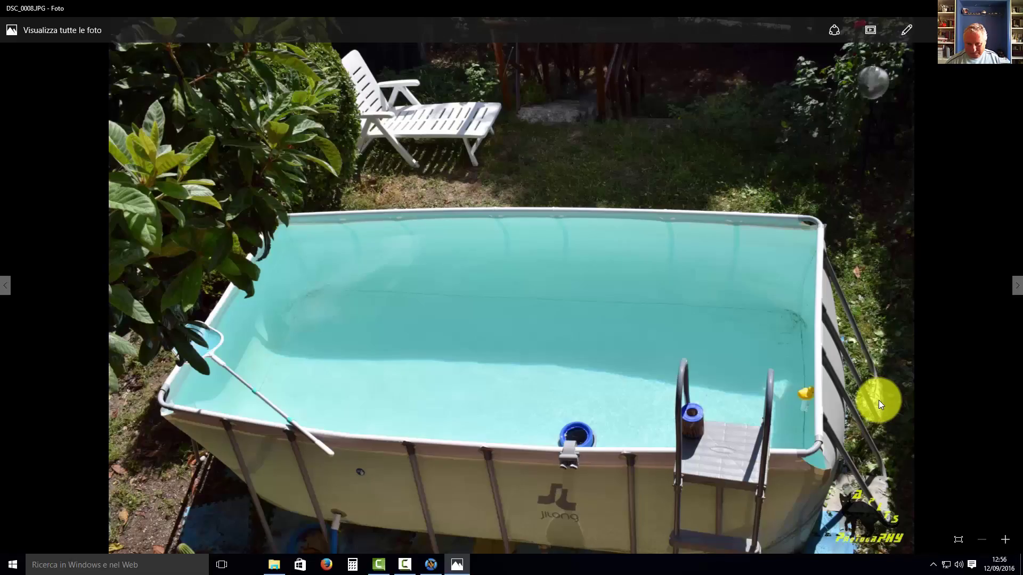
pyautogui.press('Right')
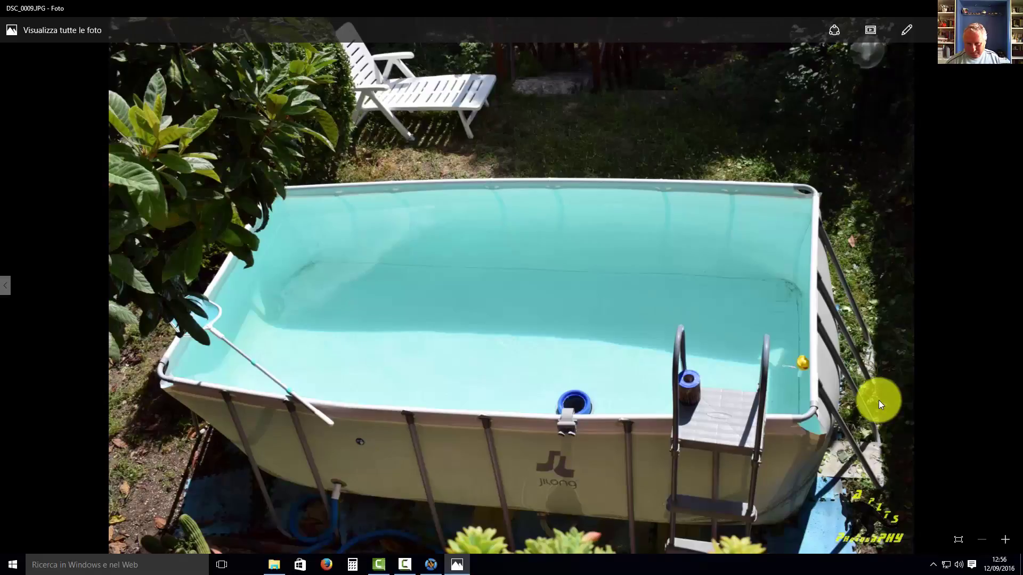
pyautogui.press('Left')
pyautogui.press('Left')
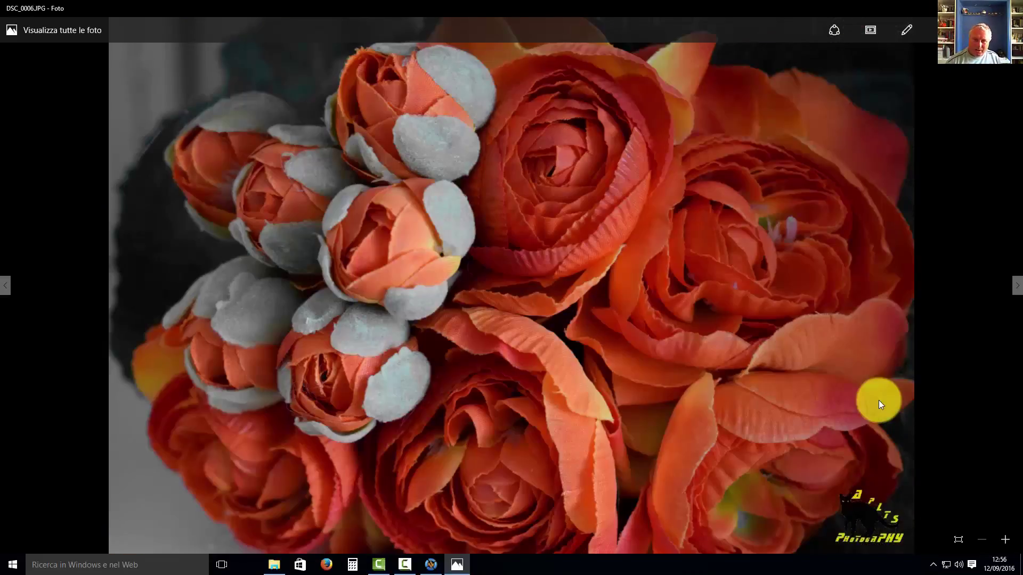